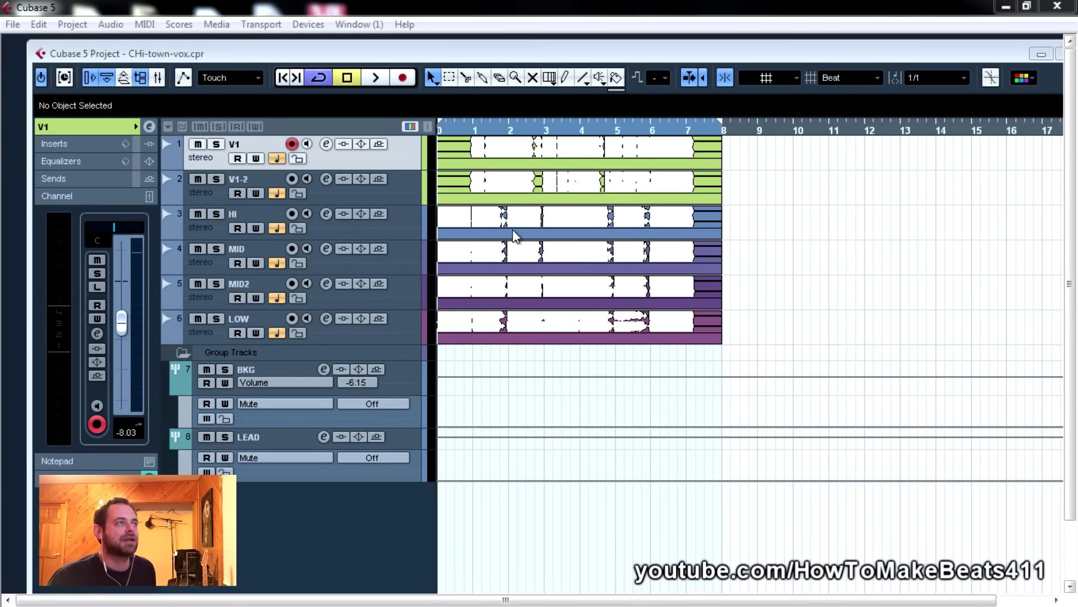
Maximize the project window, zoom out, and inspect the V1-2 part's waveform in the Sample Editor.
double_click(532, 61)
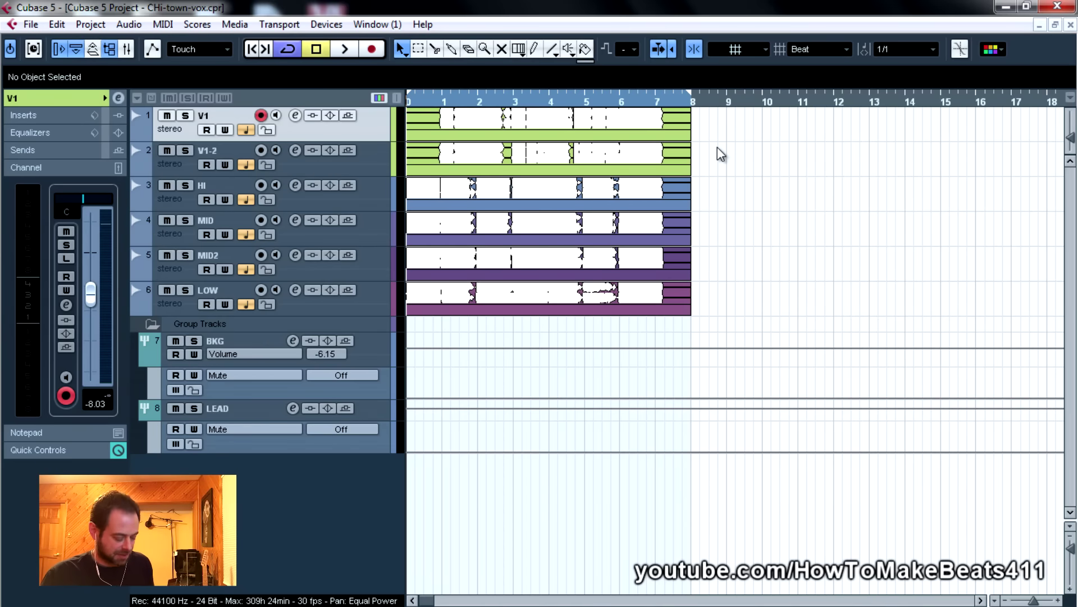
key(g)
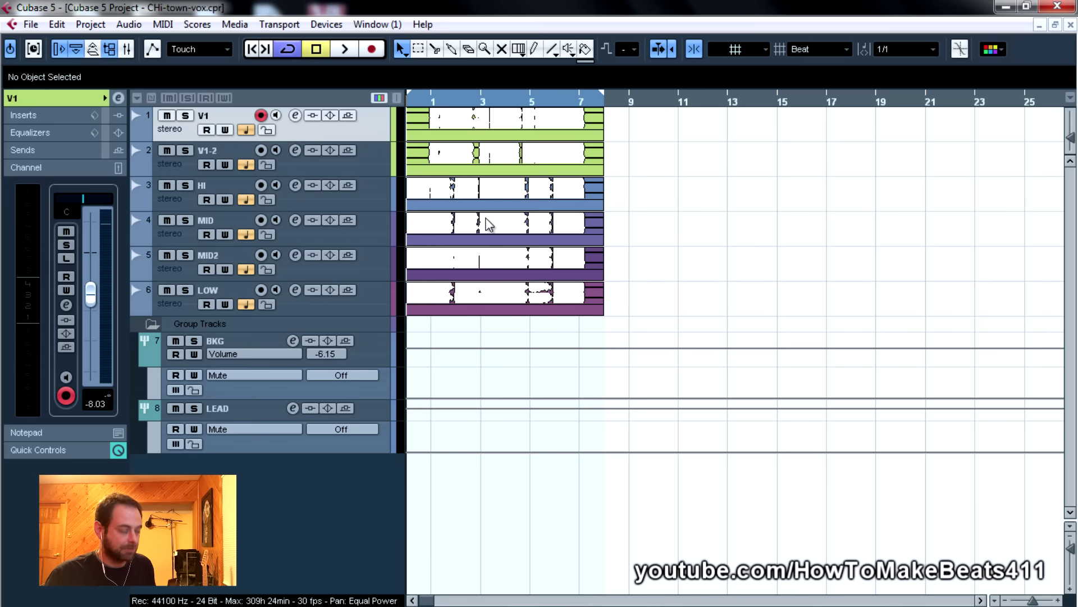
click(438, 130)
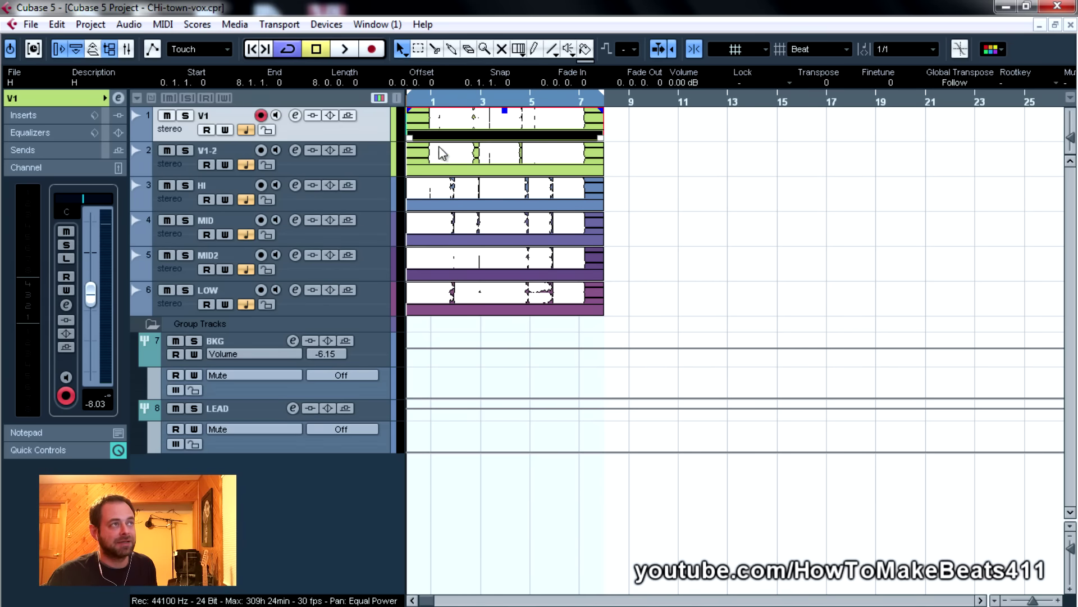
double_click(440, 149)
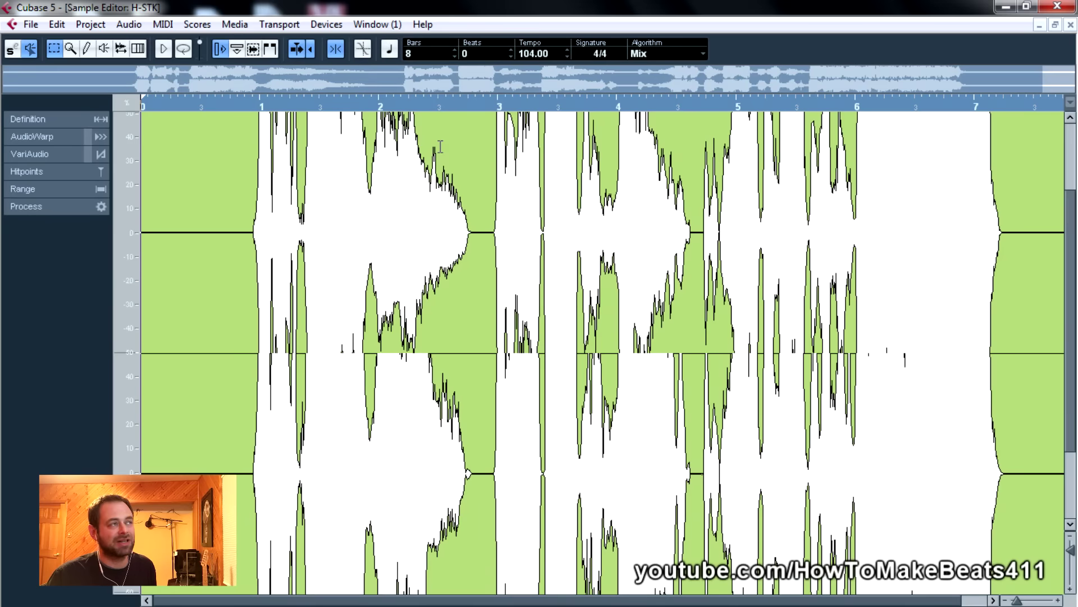
click(1072, 25)
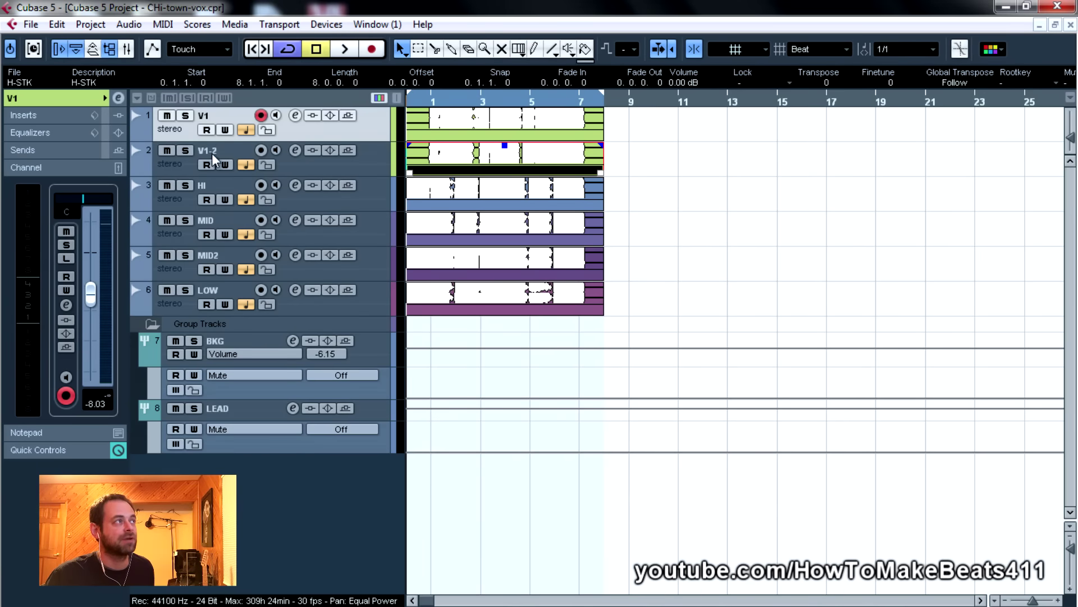
Select the four harmony tracks HI through LOW and bring up the Mixer.
click(174, 169)
key(Up)
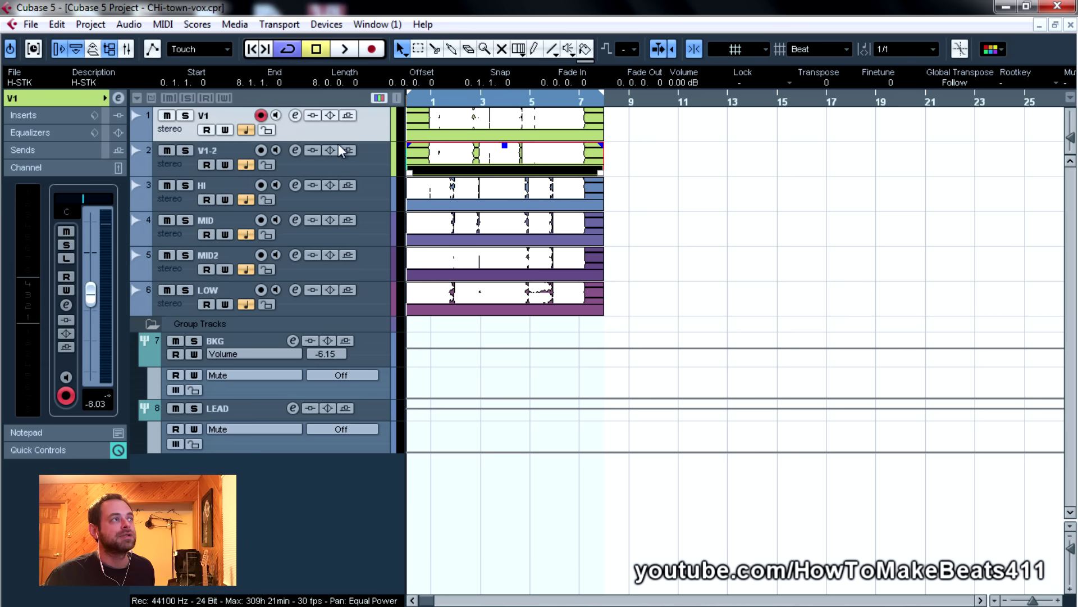
click(186, 203)
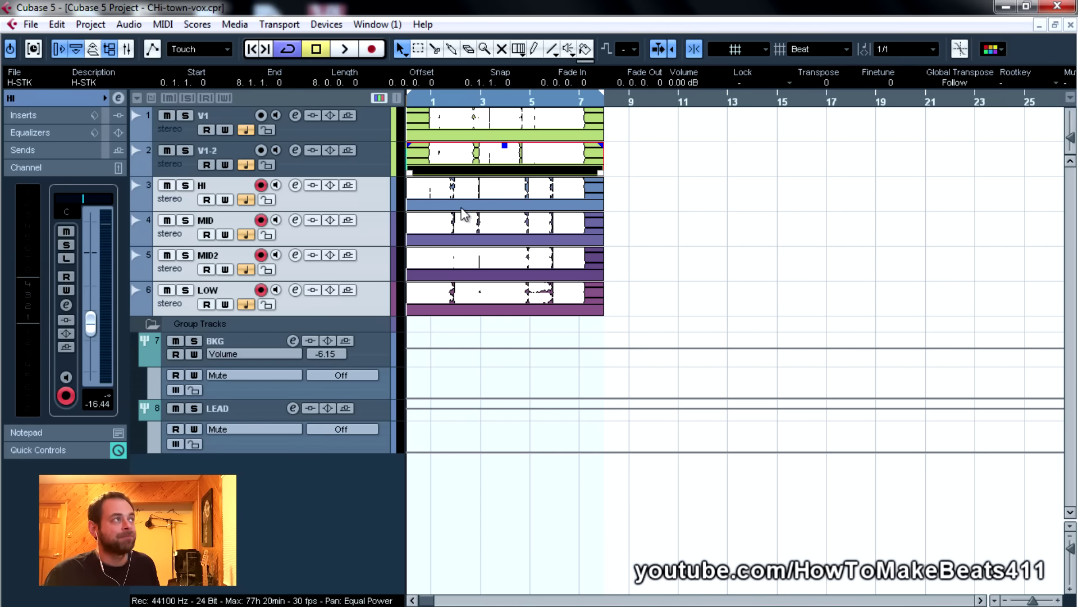
key(F3)
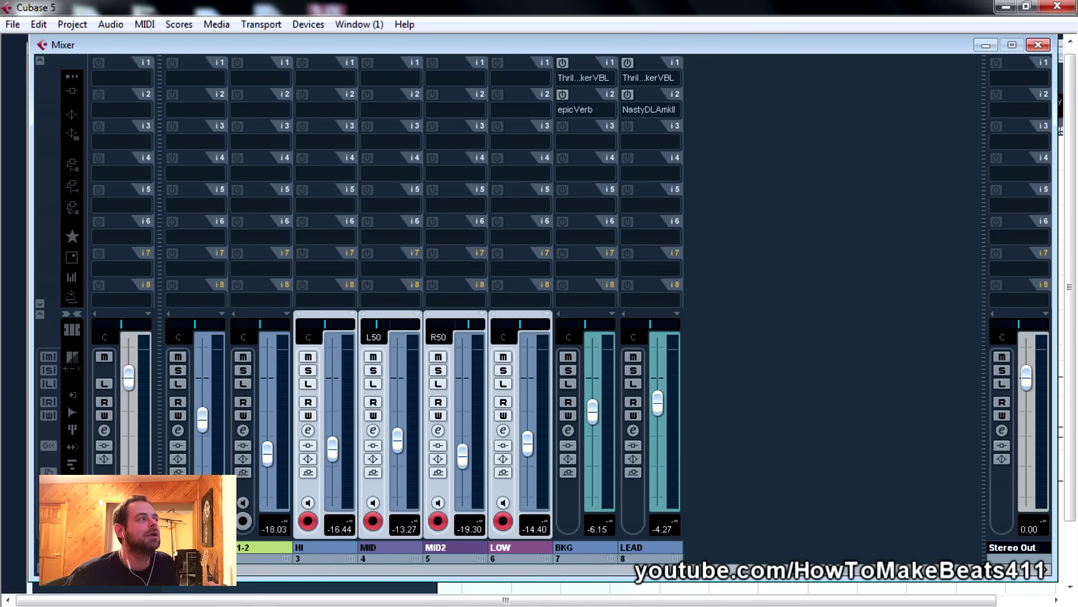
click(214, 489)
click(245, 492)
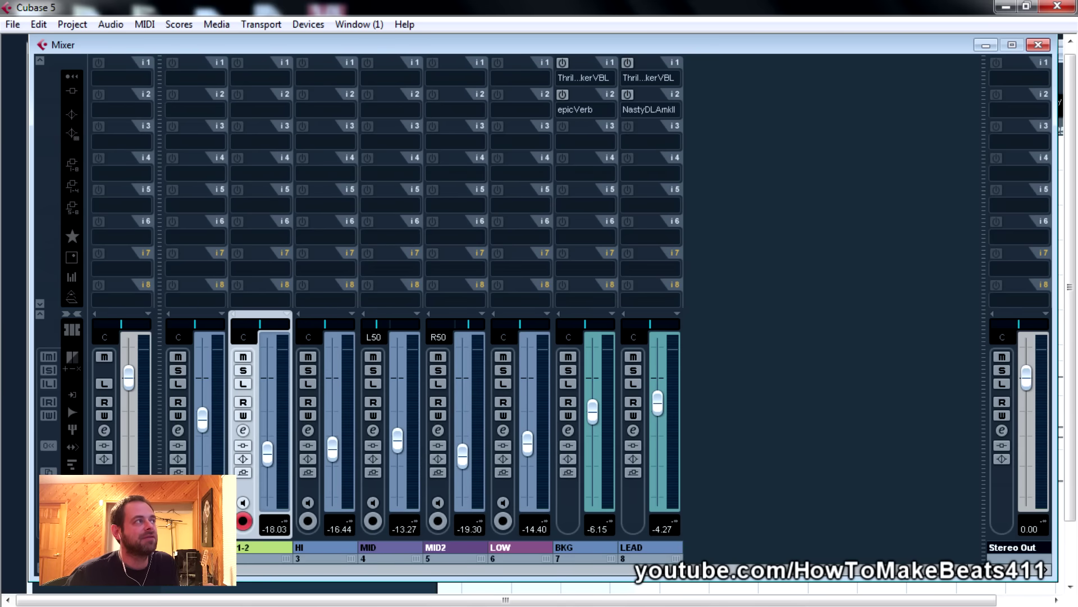
click(40, 61)
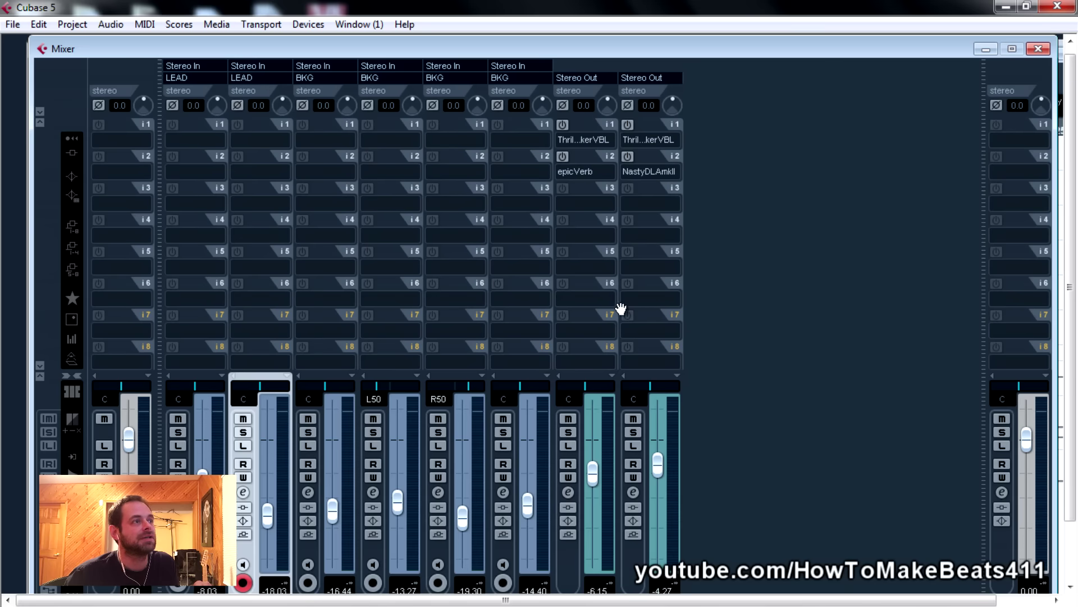
drag(581, 52, 568, 36)
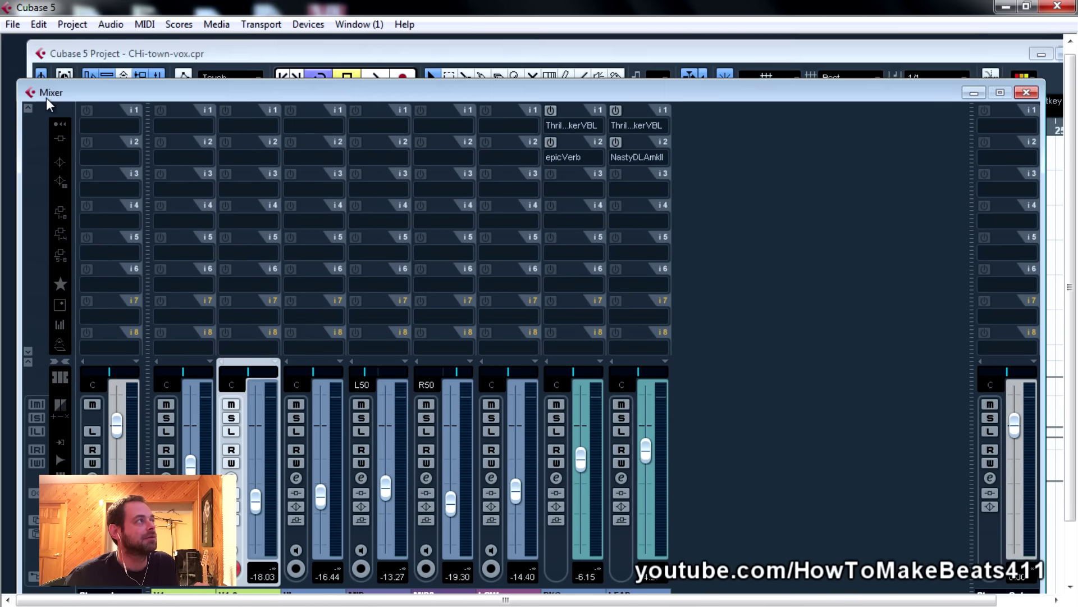
click(28, 98)
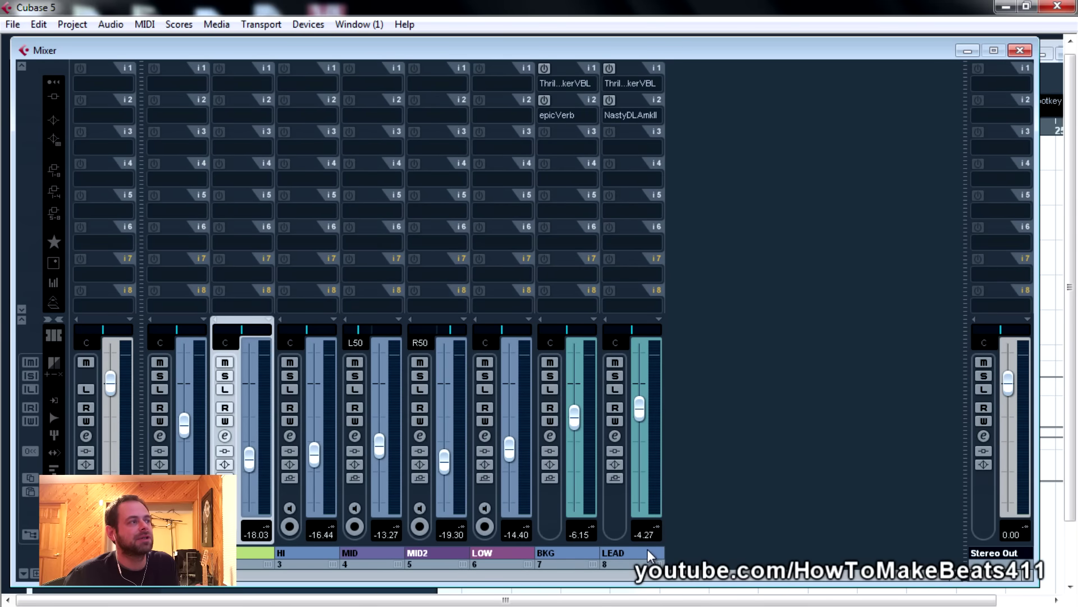
click(286, 492)
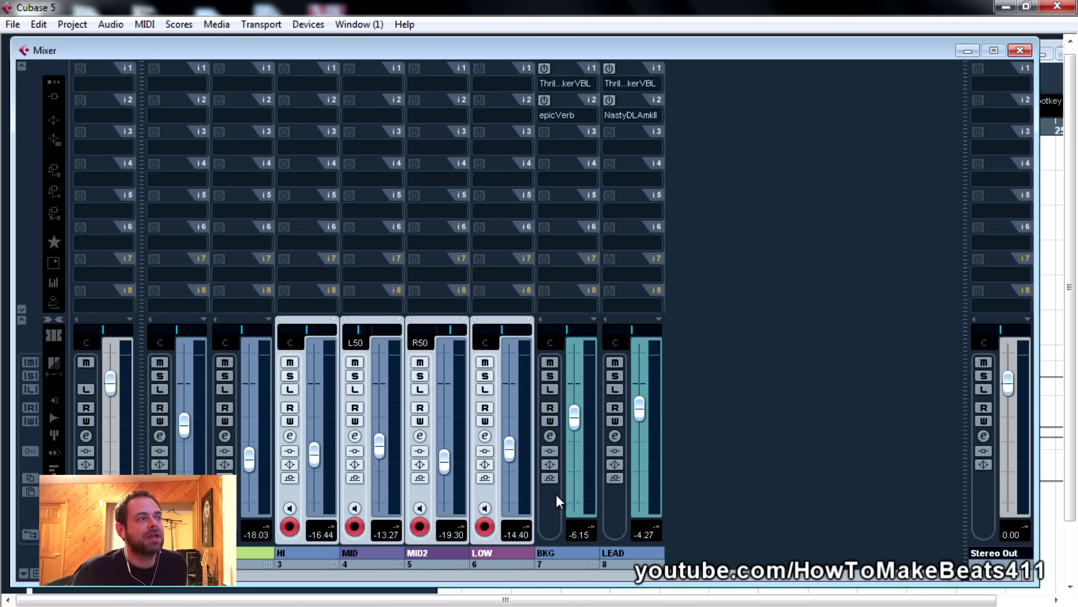
click(556, 511)
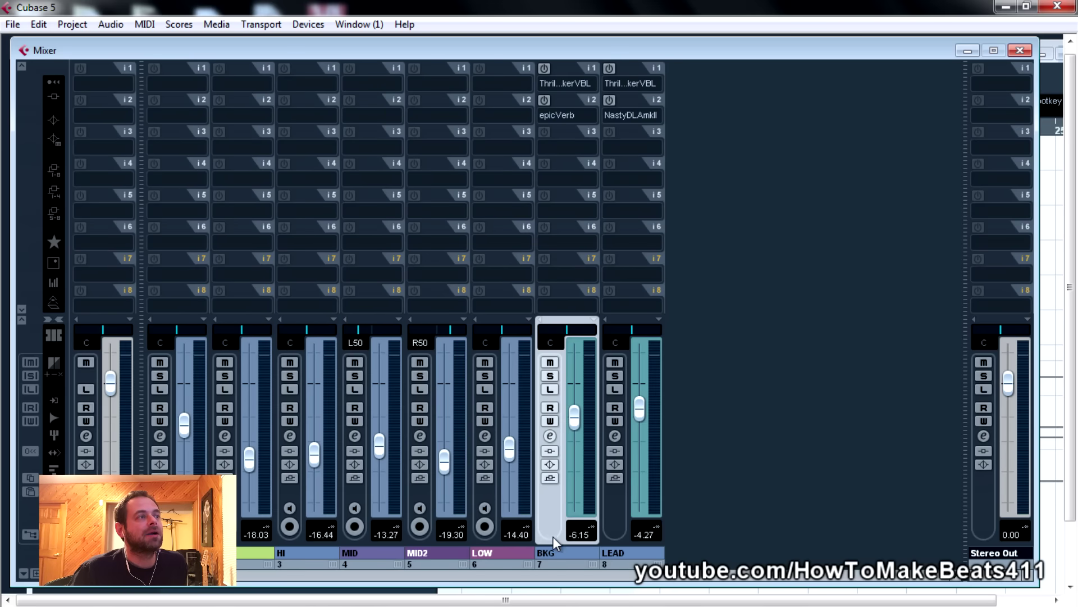
mouse_move(573, 103)
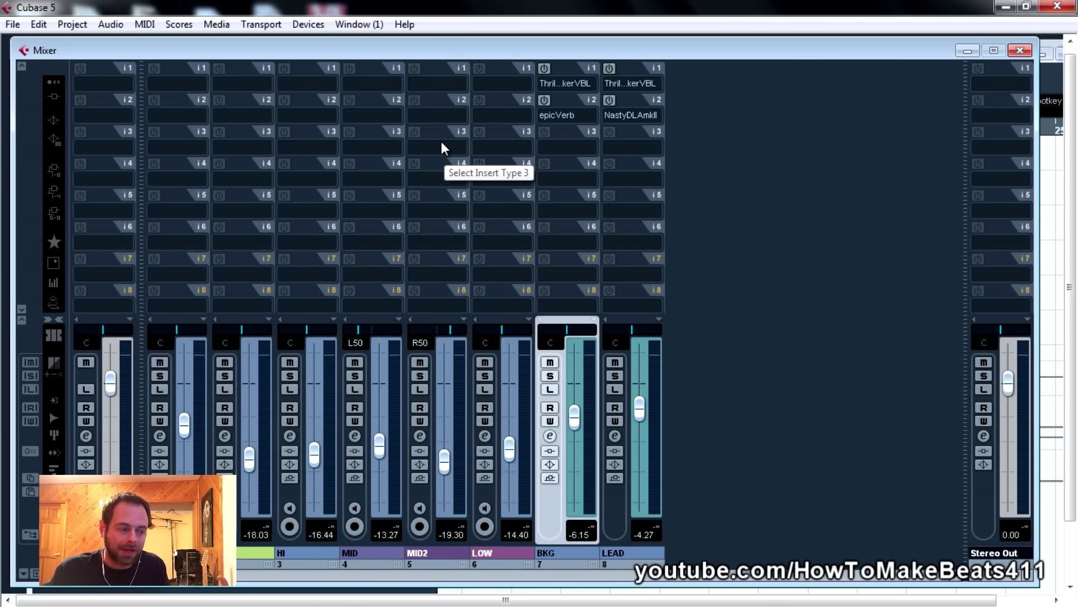
click(164, 376)
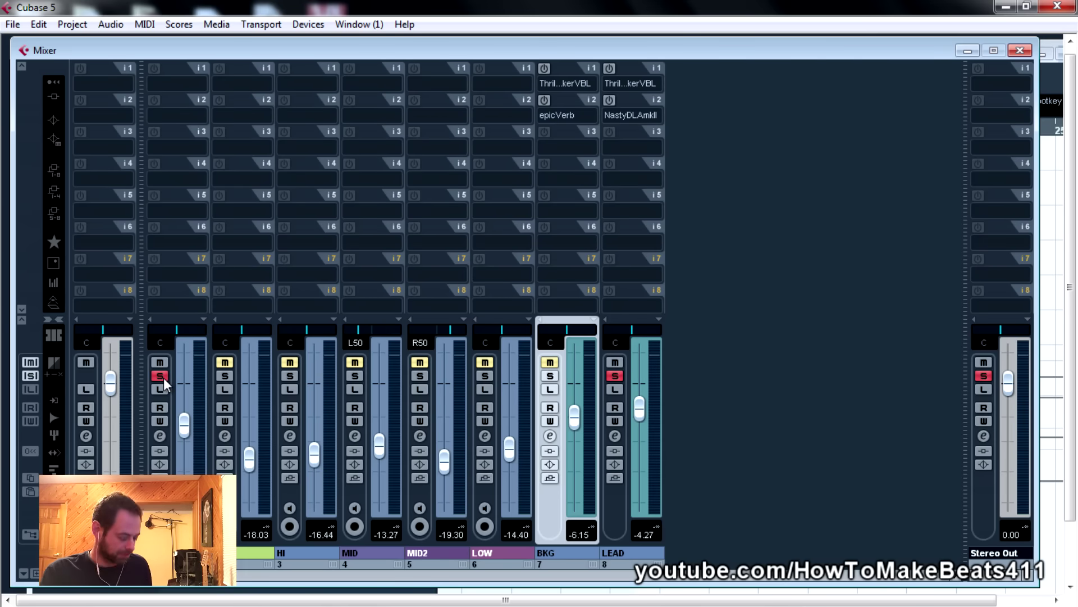
Play back the soloed V1 vocal briefly, then close the Mixer.
key(space)
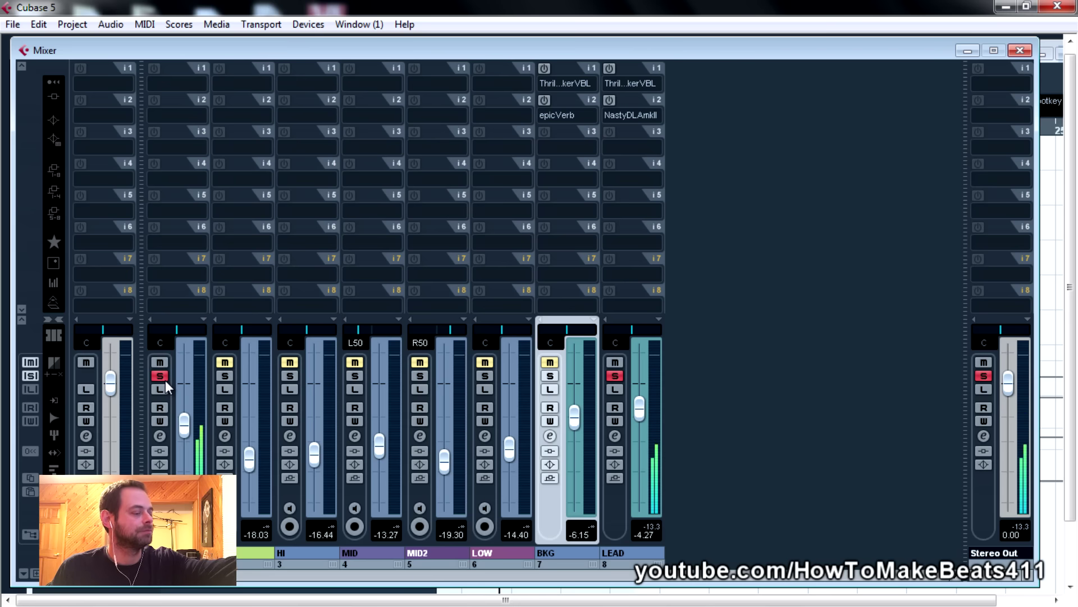
key(space)
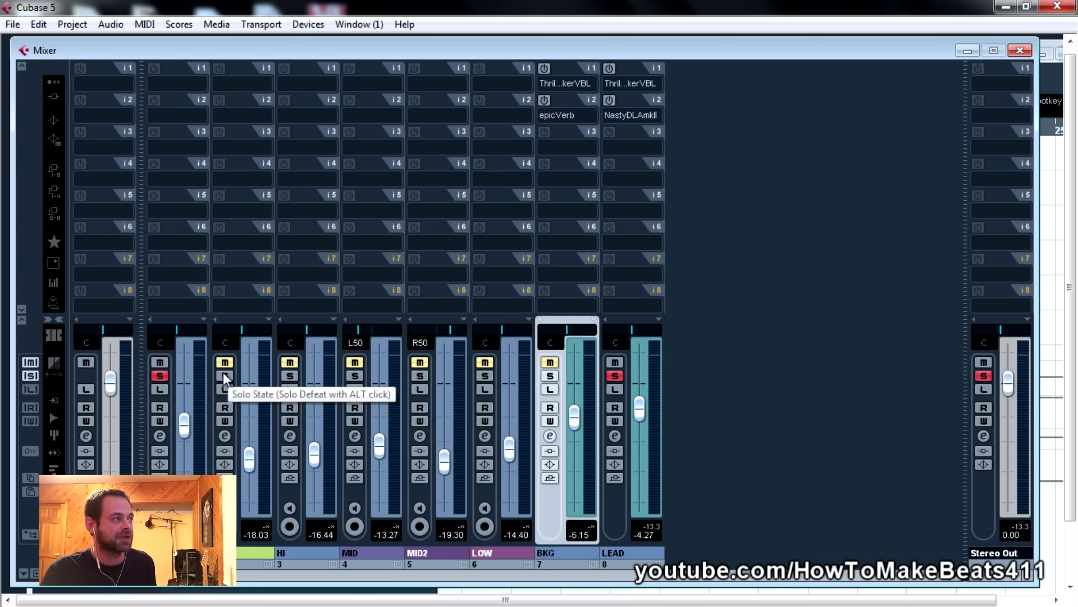
key(F3)
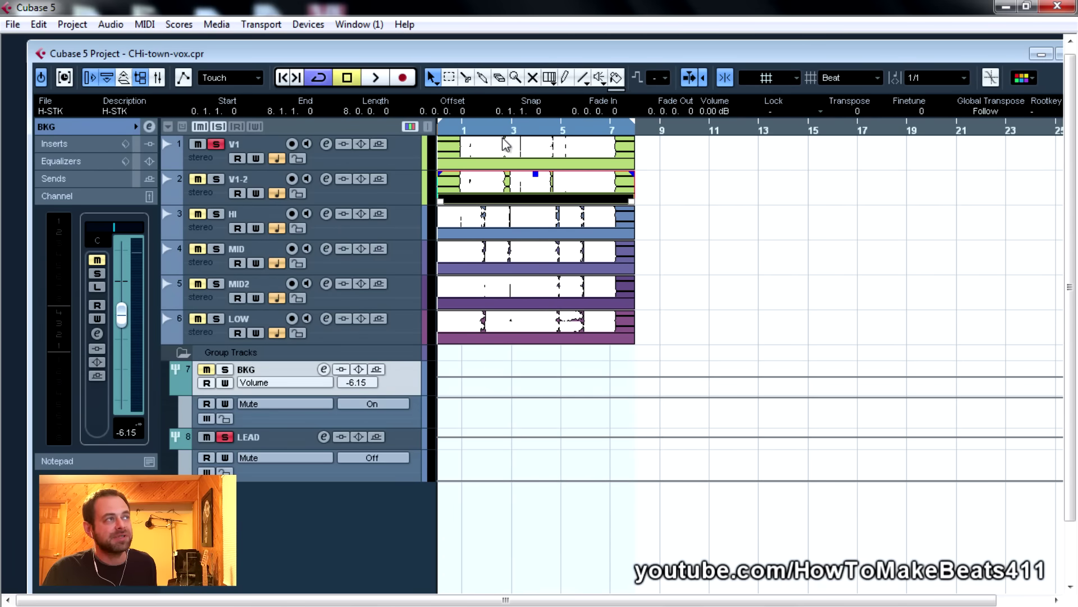
Solo V1-2 instead of V1 in the track list, reopen the Mixer, and stop playback.
click(216, 180)
click(218, 145)
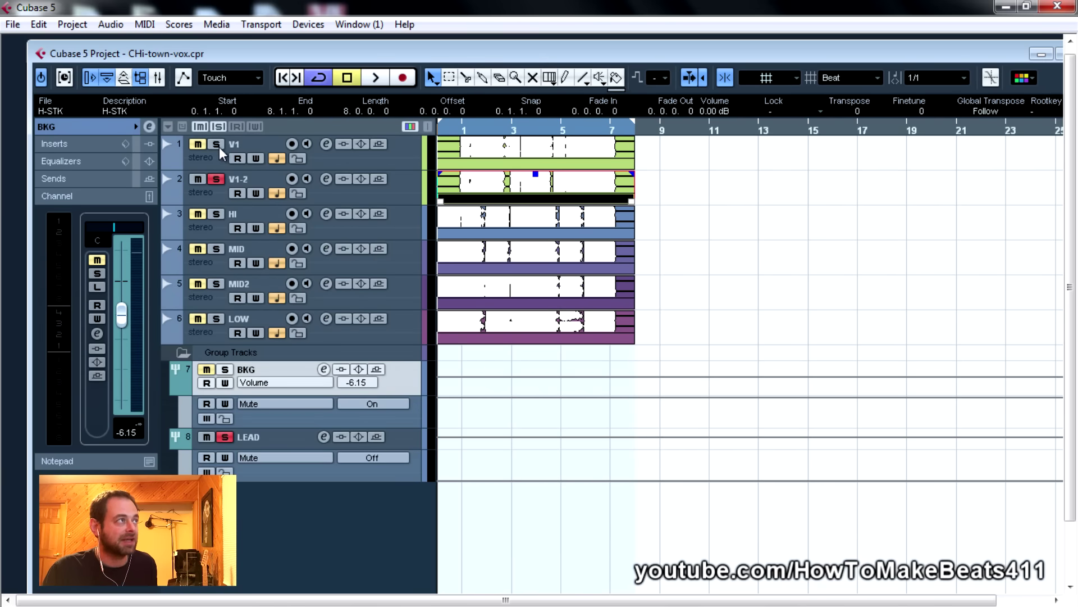
key(F3)
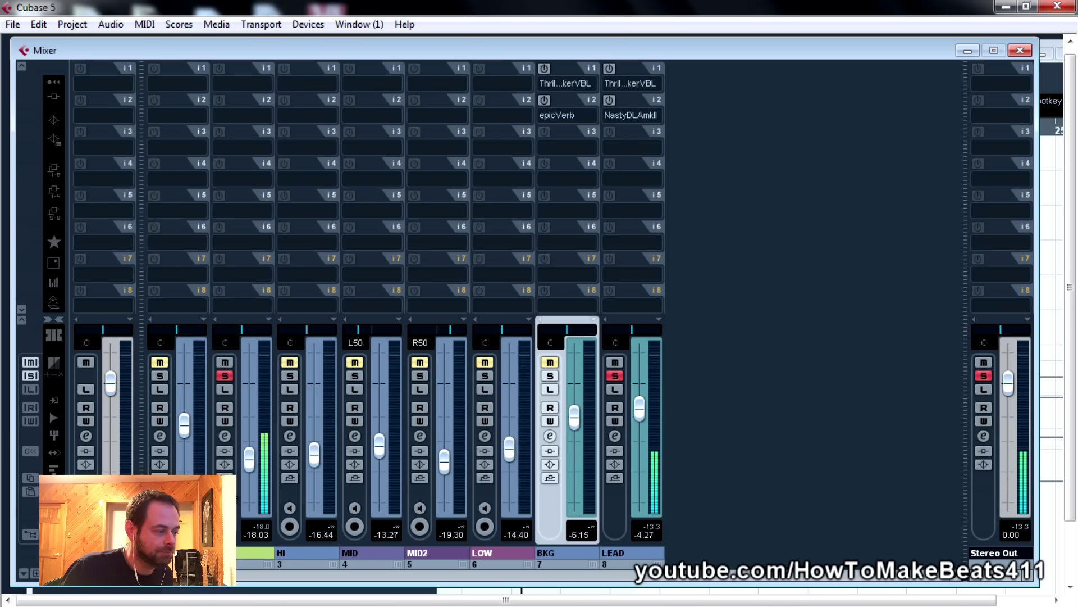
key(space)
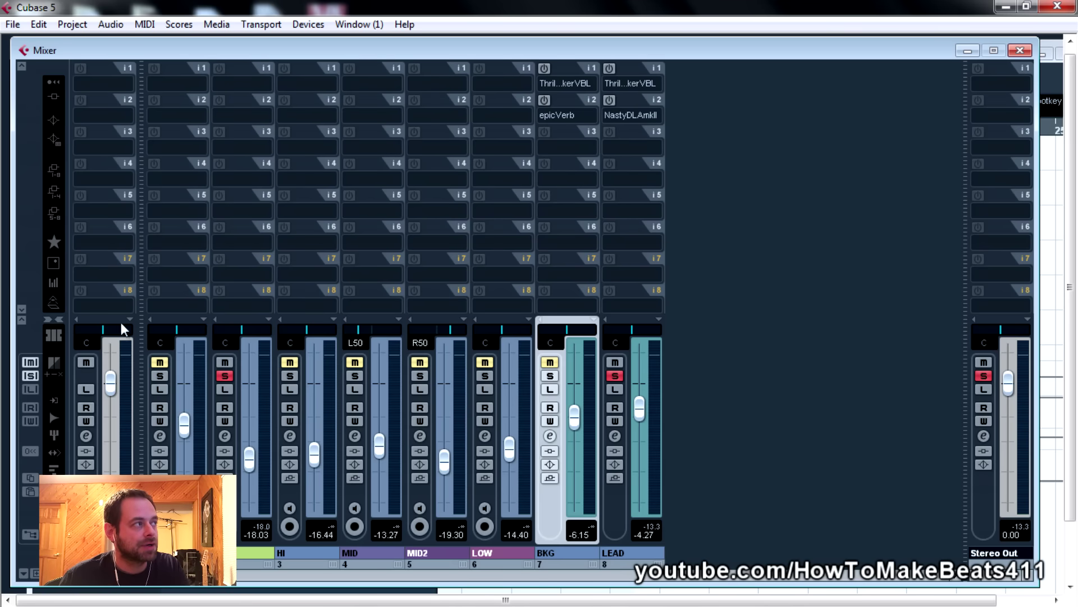
Add V1 to the soloed vocals, stop playback, then unsolo V1-2.
click(160, 376)
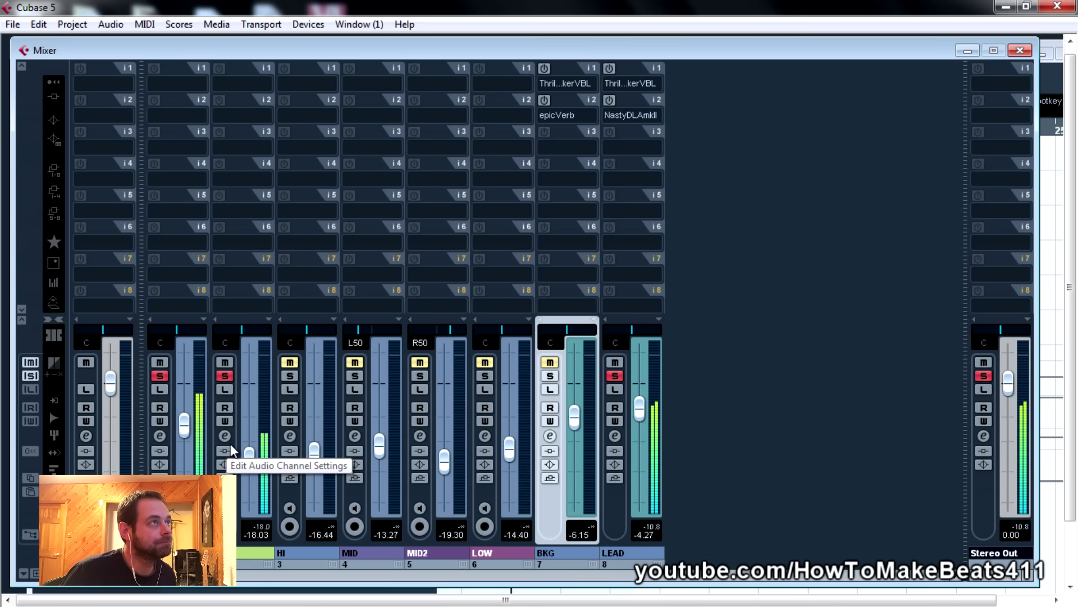
key(space)
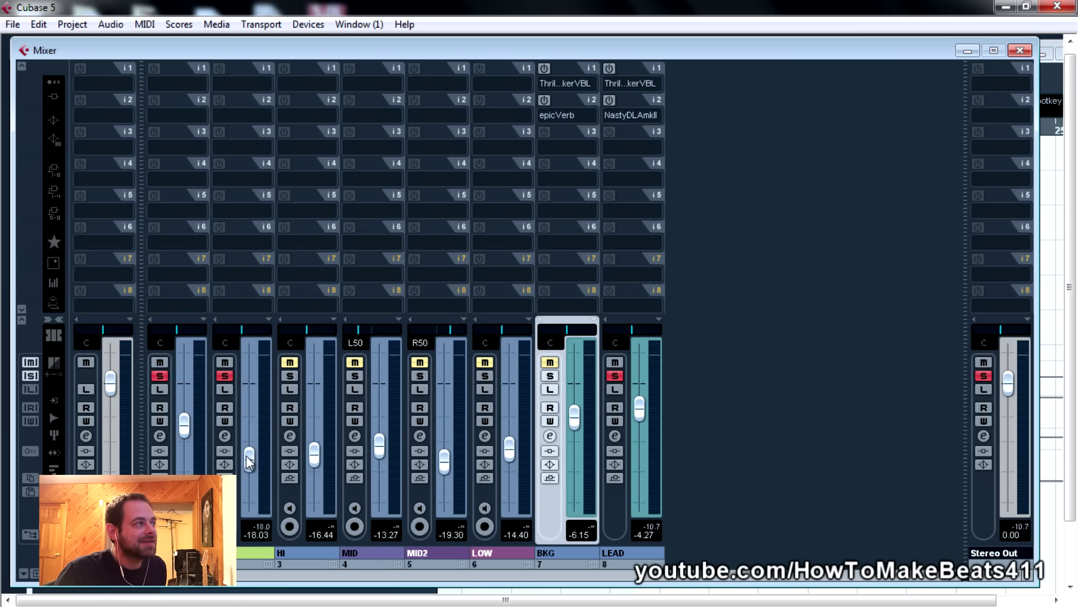
click(224, 378)
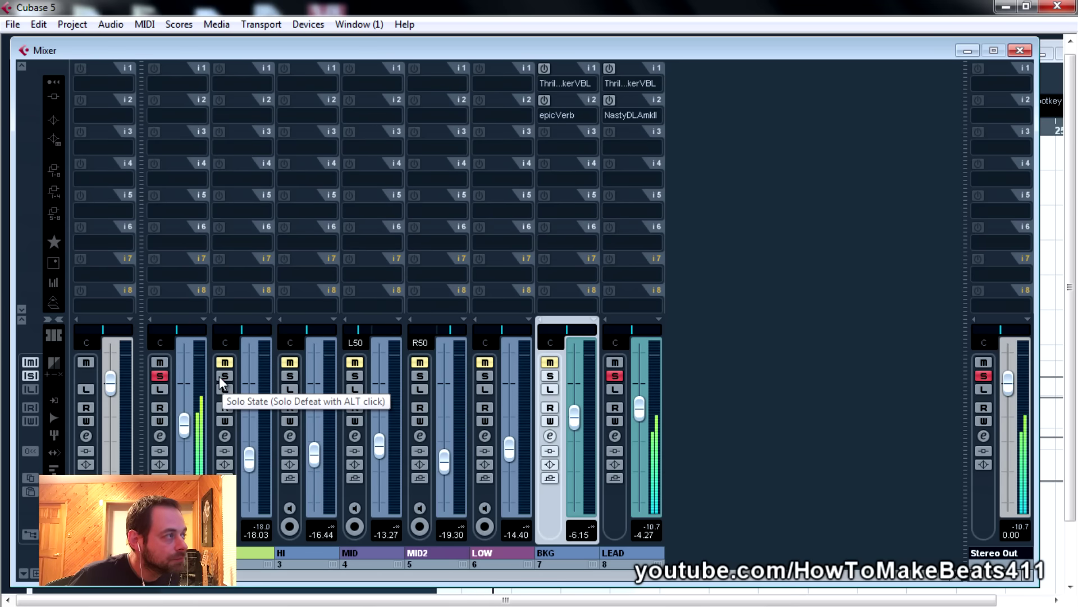
Compare the green V1-2 vocal with solo on and off, then lower its fader to -20.08 dB.
click(222, 376)
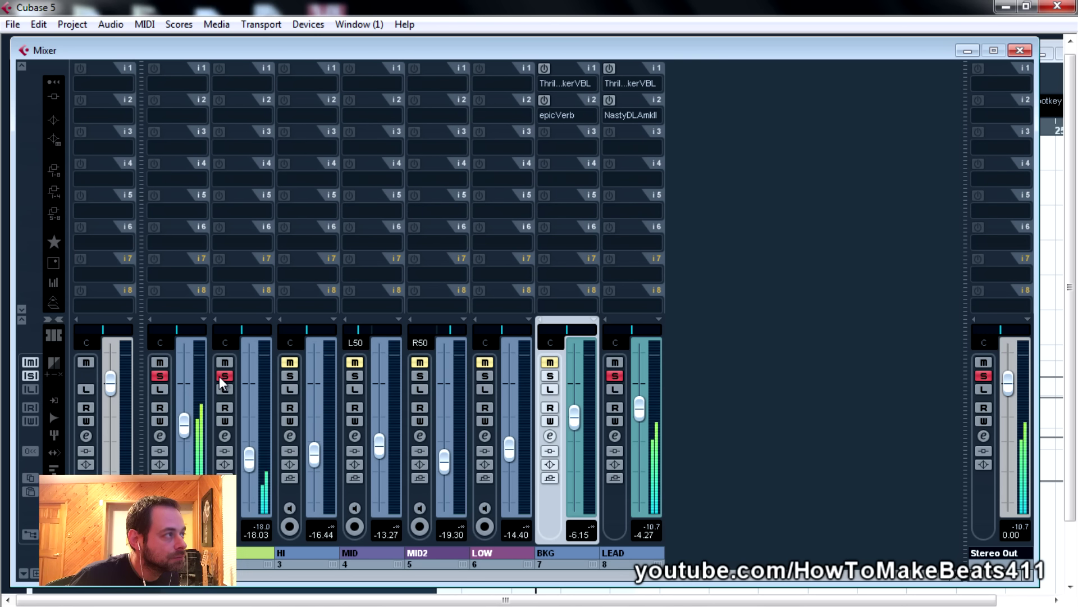
click(219, 376)
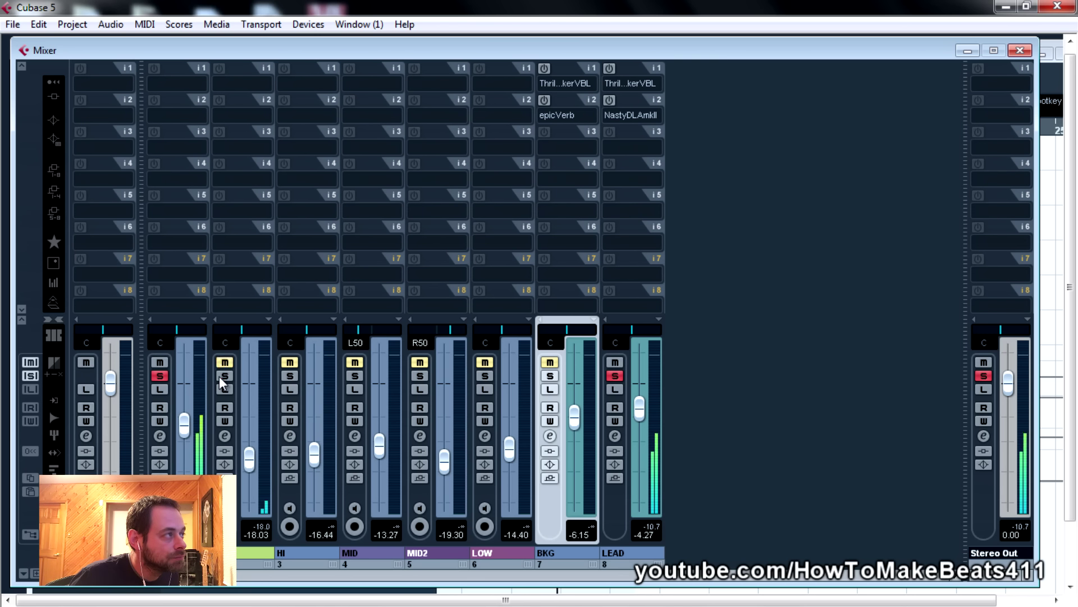
click(219, 375)
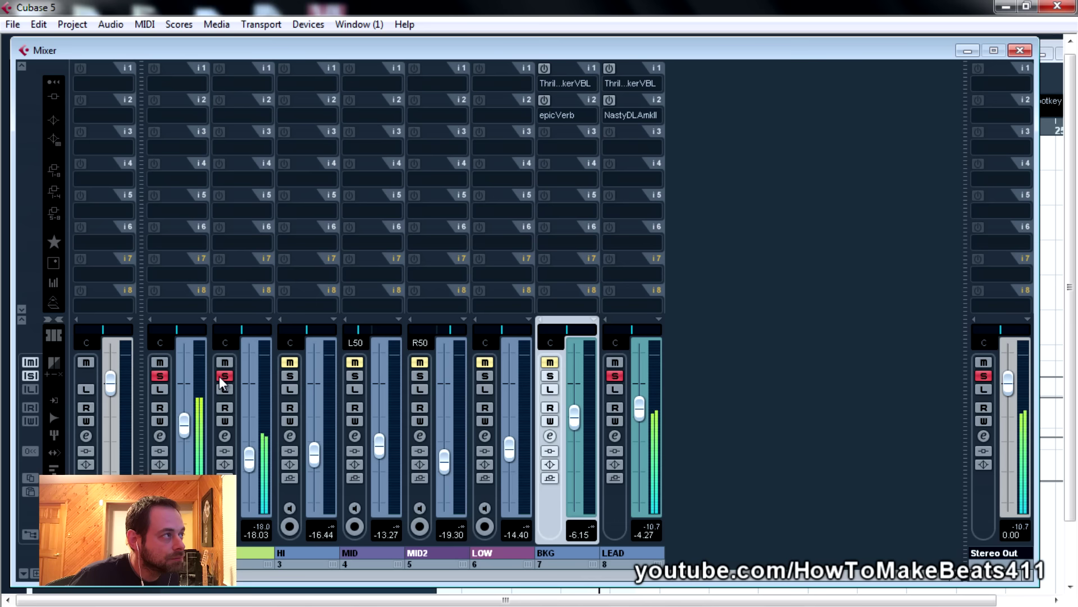
key(space)
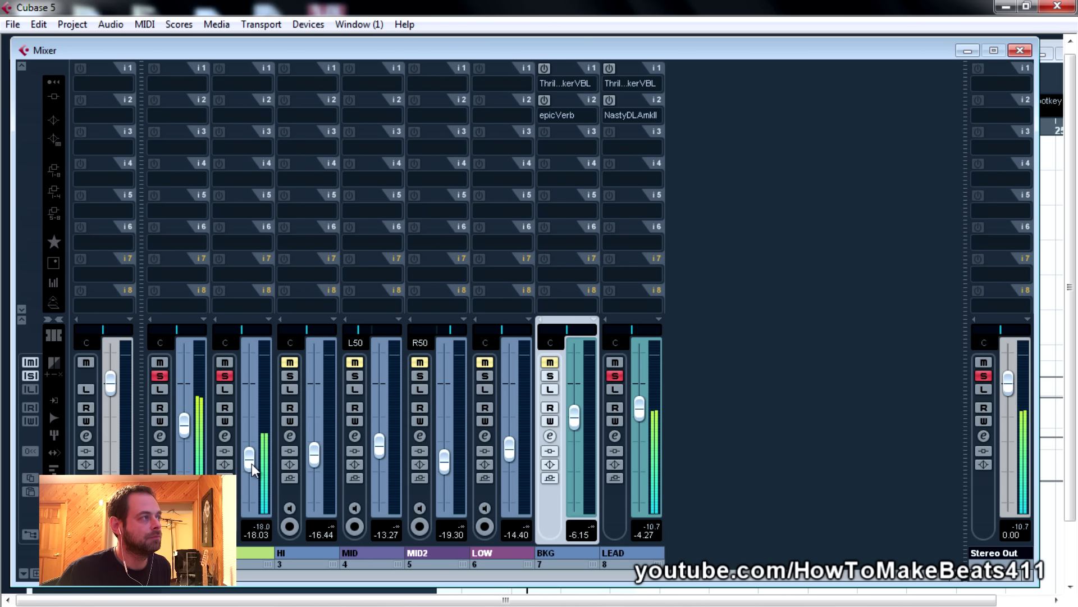
click(223, 377)
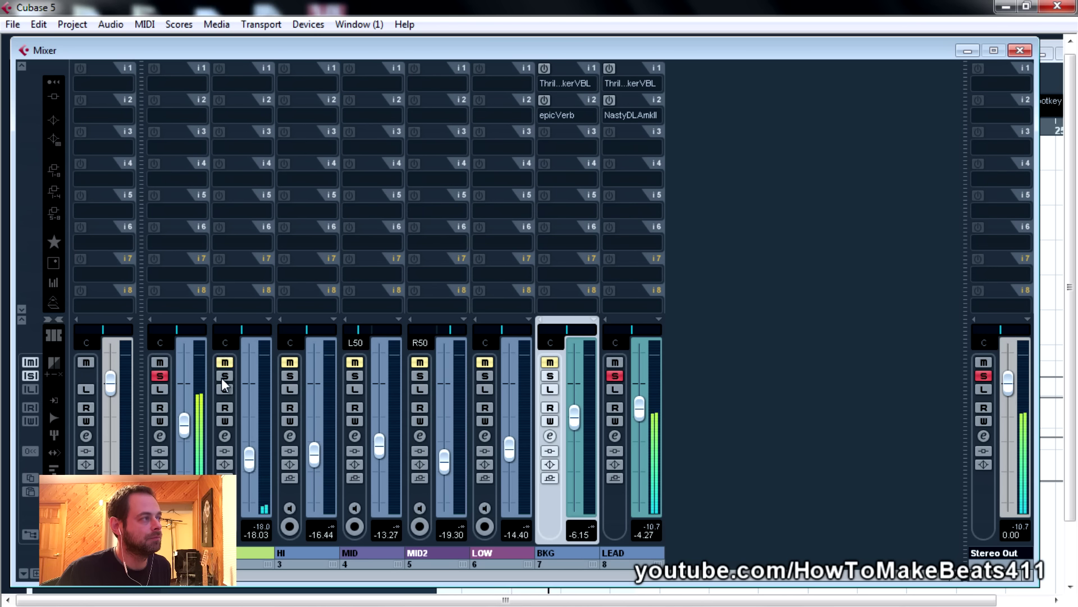
click(223, 377)
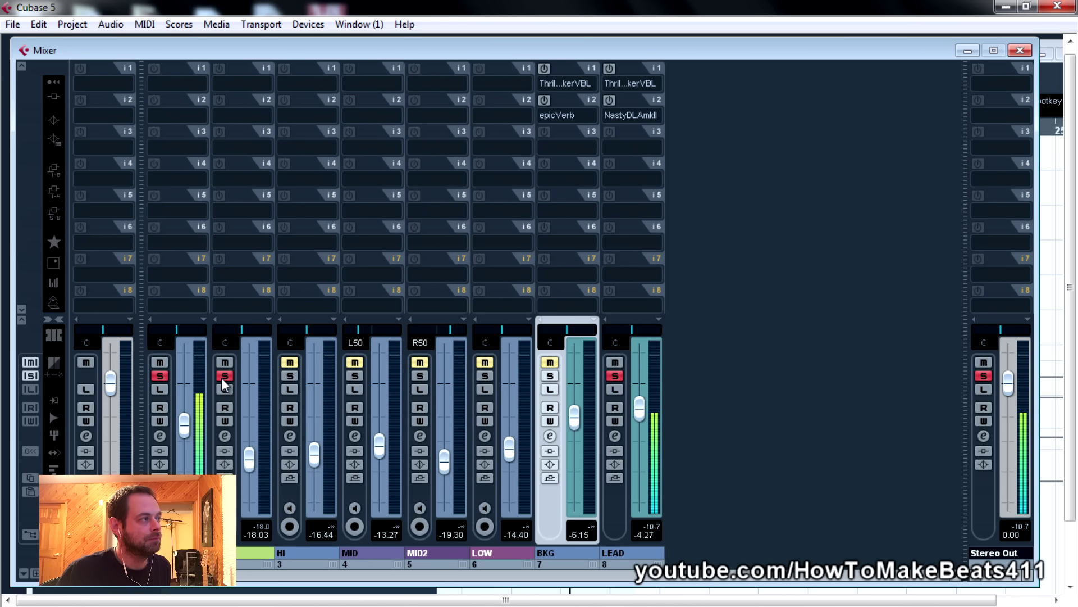
drag(249, 467, 250, 469)
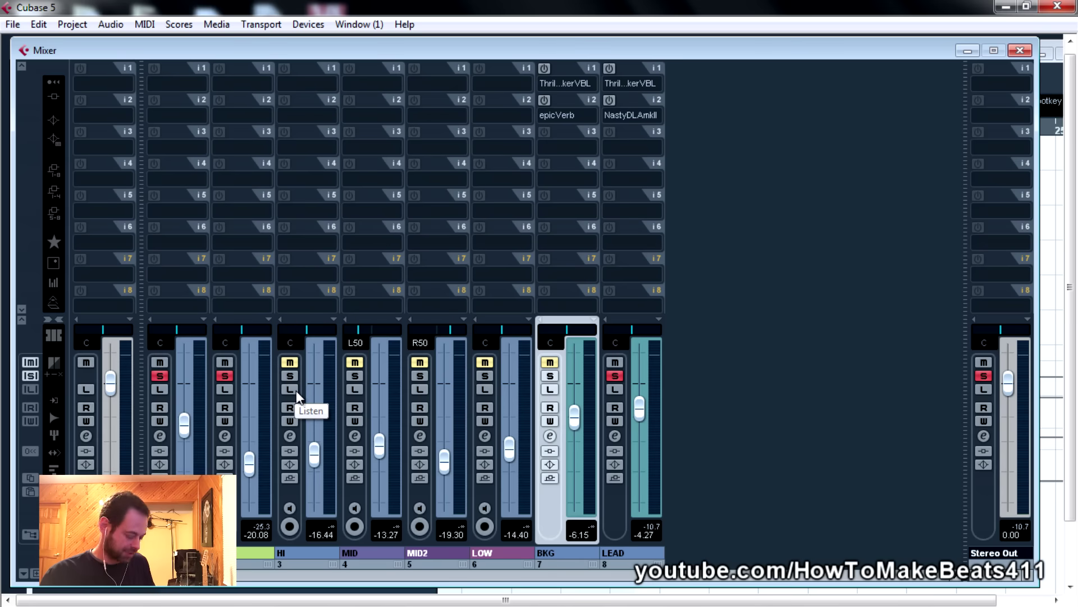
Clear all solos, solo the HI harmony, and unlink the four harmony channels.
ctrl+click(615, 376)
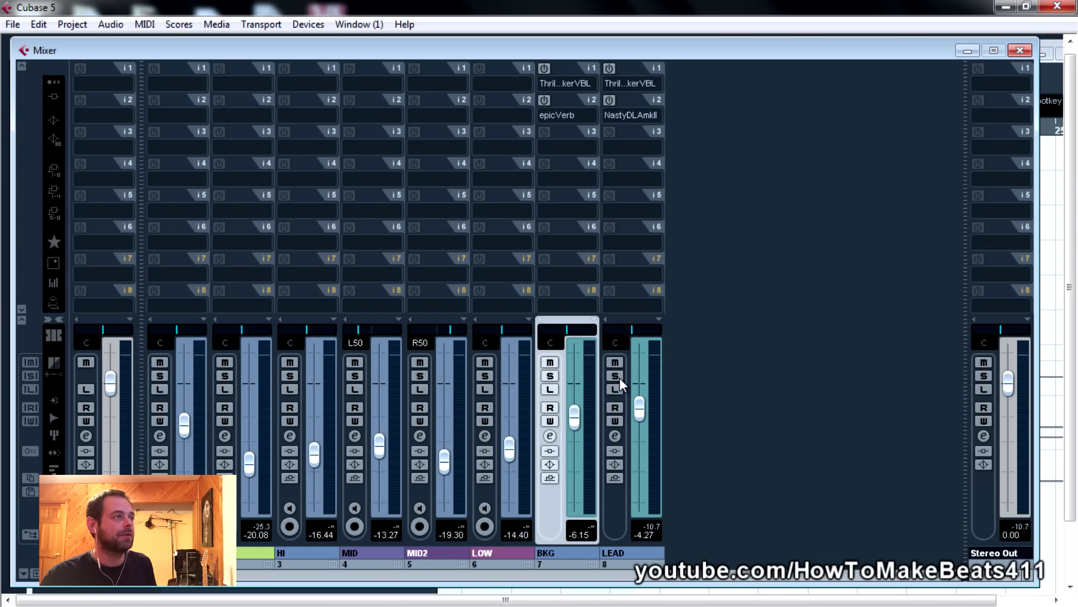
click(289, 375)
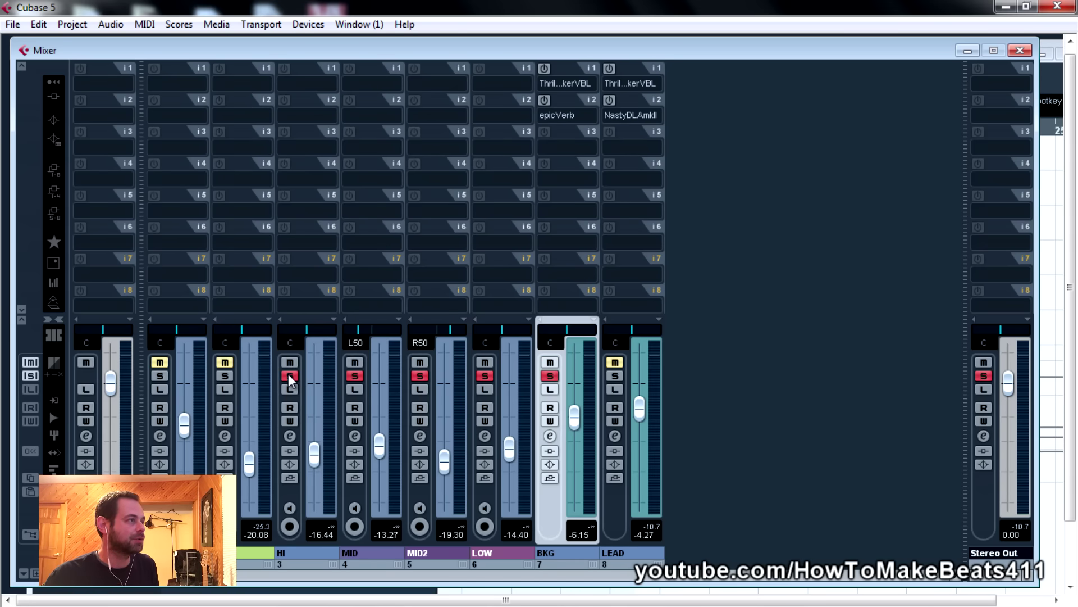
shift+click(349, 491)
right_click(350, 493)
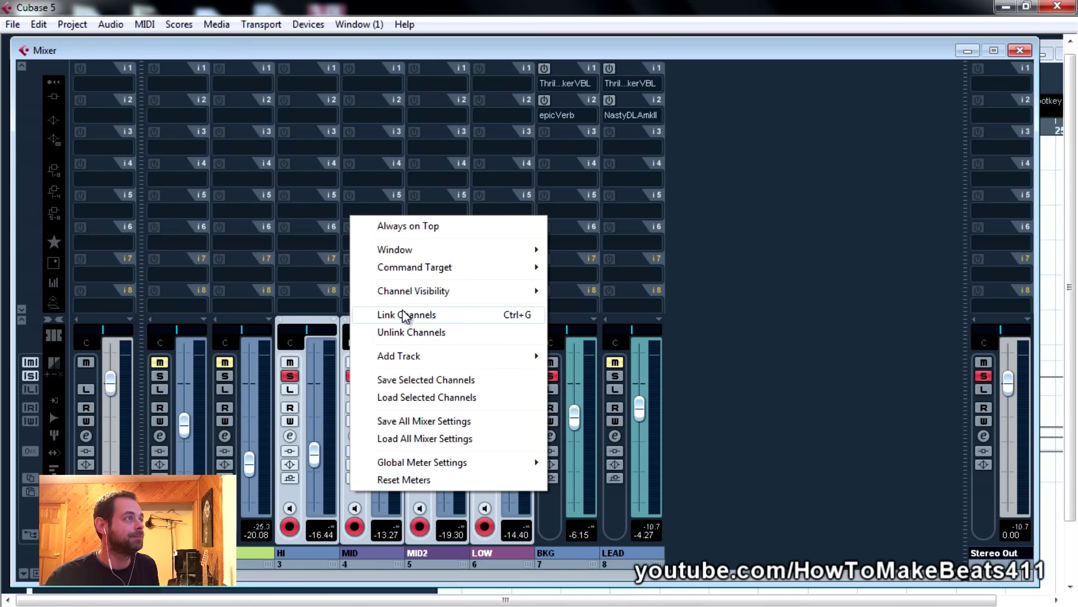
click(413, 333)
Unsolo MID, MID2 and LOW, leaving only HI soloed, and close the Mixer.
click(354, 375)
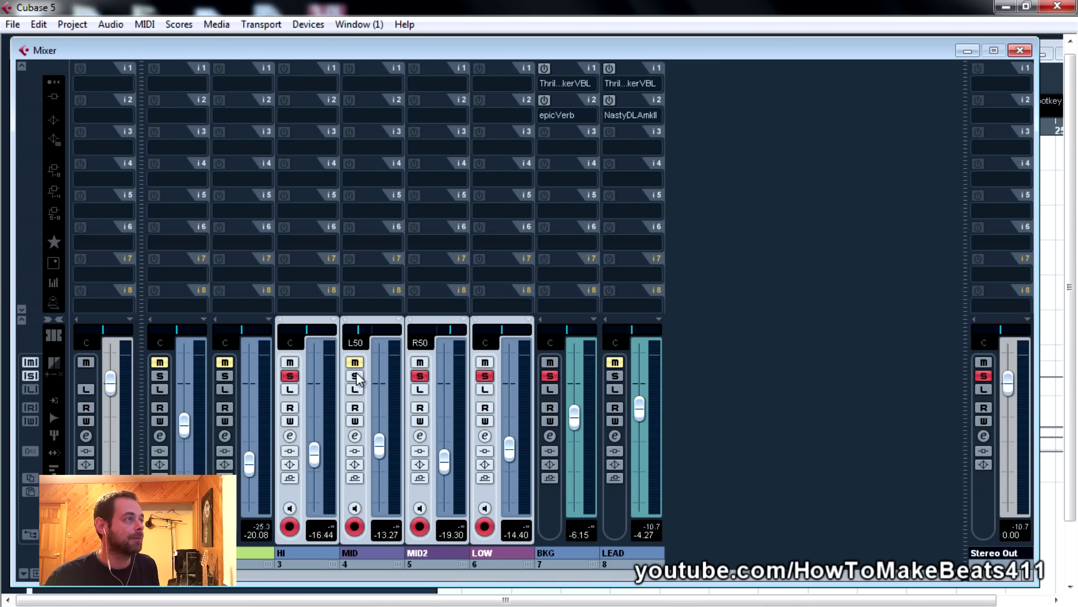
click(420, 376)
click(490, 375)
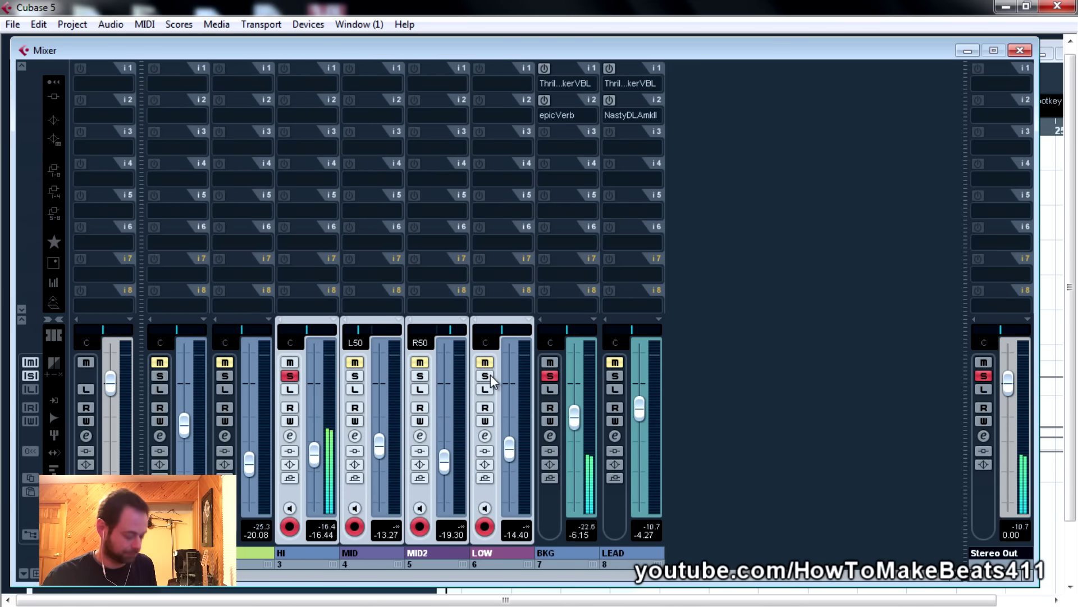
key(F3)
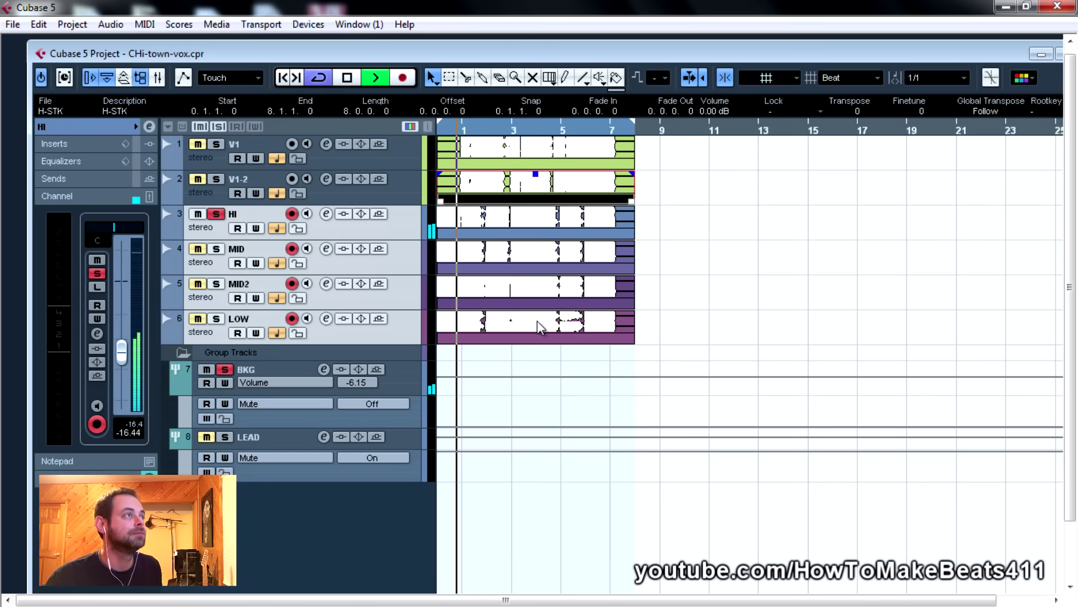
Enlarge the HI track and zoom in on its waveform, stop playback, and reopen the Mixer.
click(367, 233)
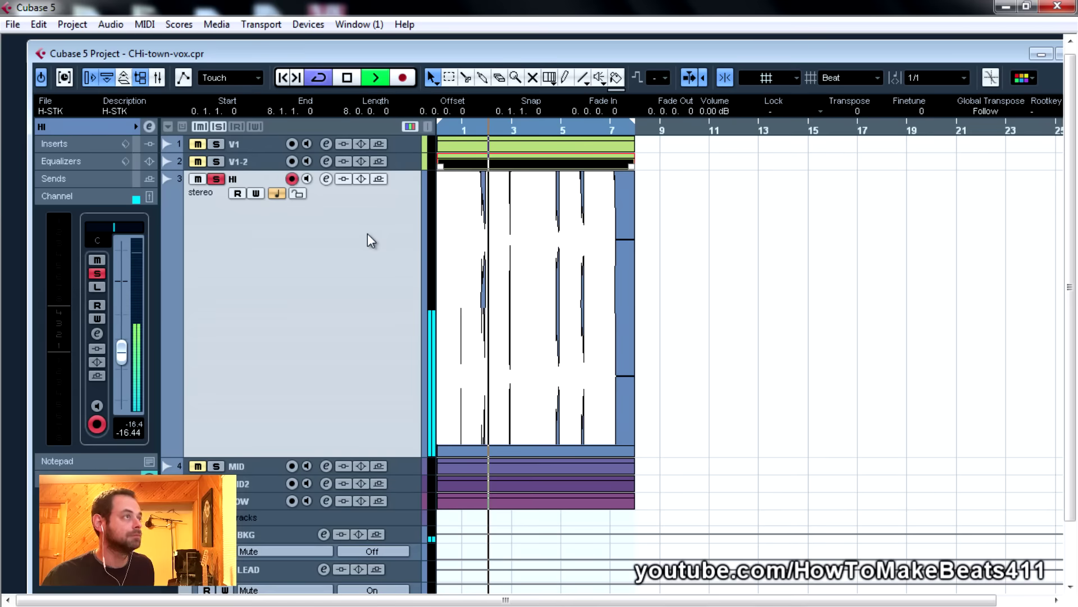
key(h)
key(h)
key(h)
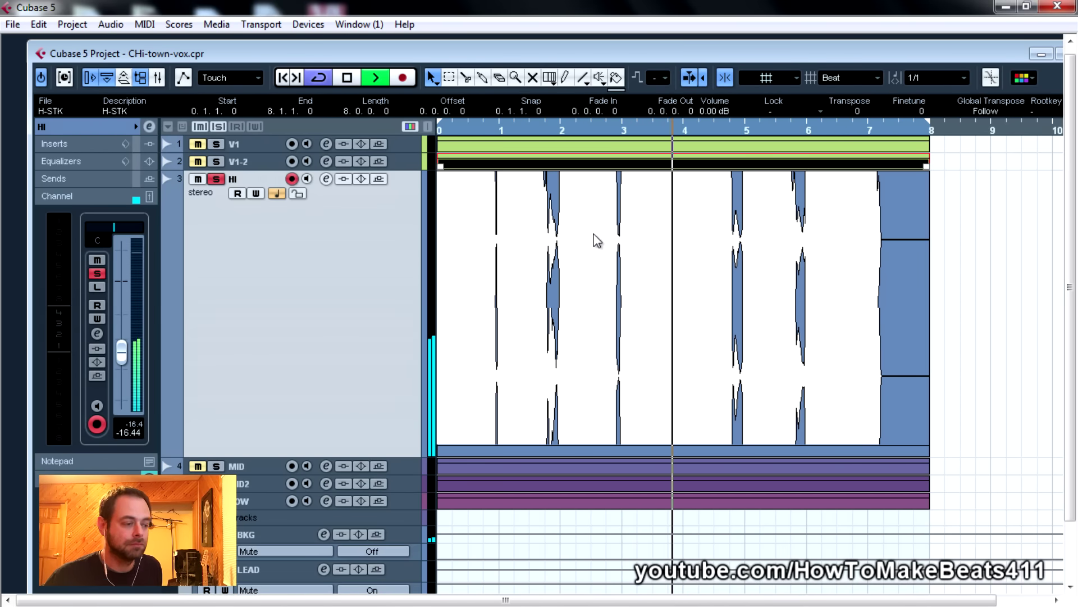
key(space)
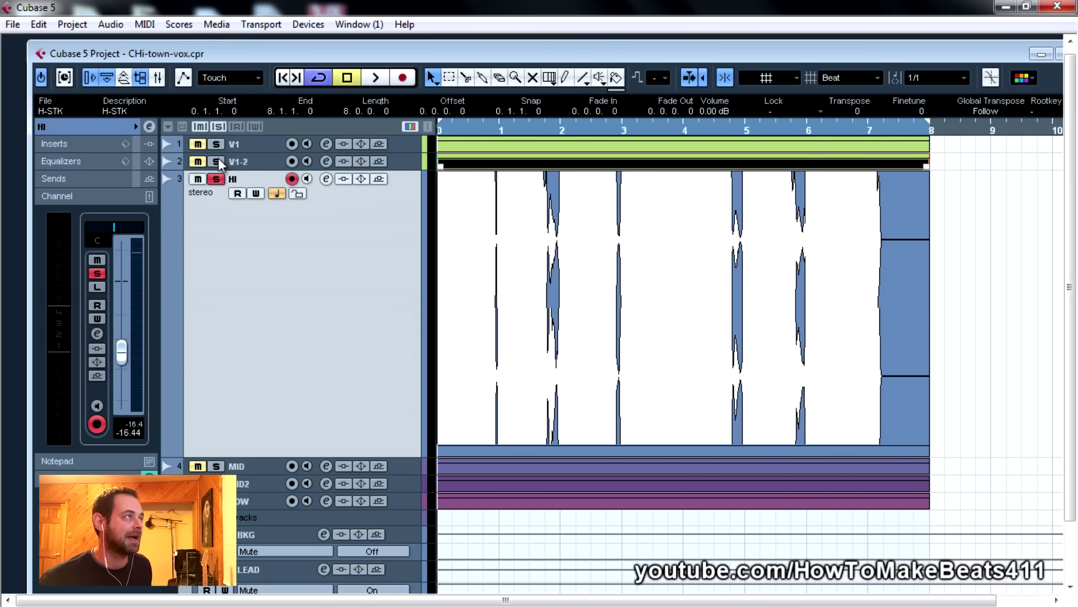
key(F3)
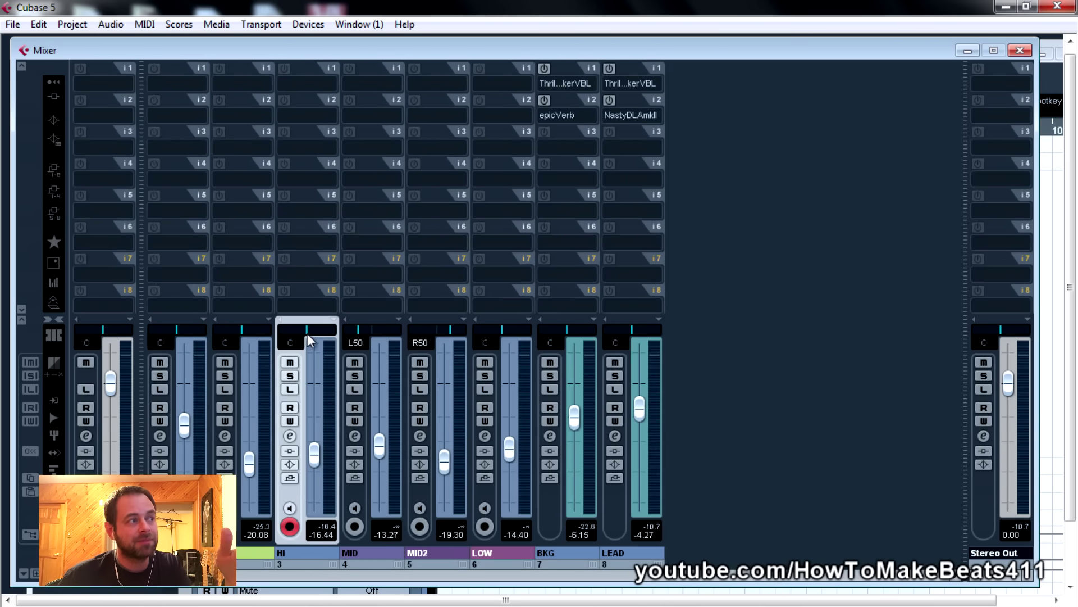
Solo the LOW harmony channel and audition it with a short playback from the start.
click(489, 553)
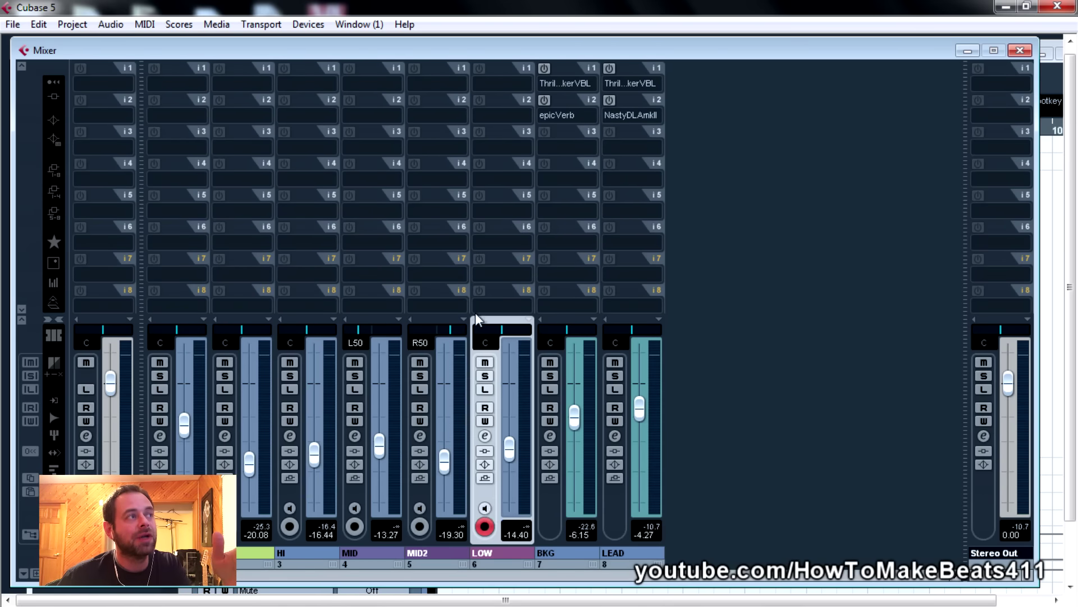
click(485, 376)
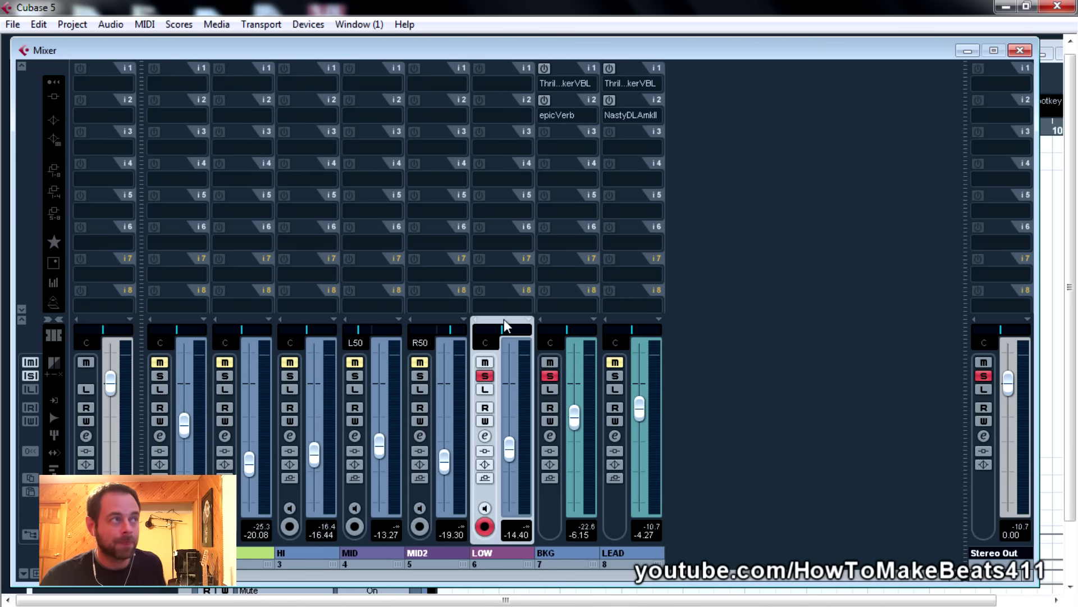
key(F3)
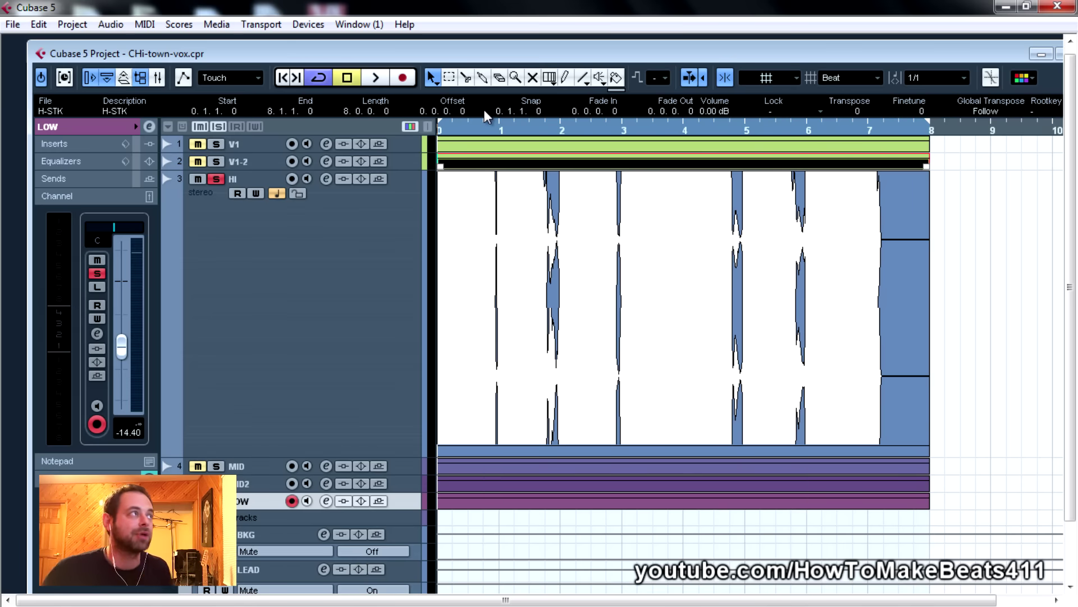
key(space)
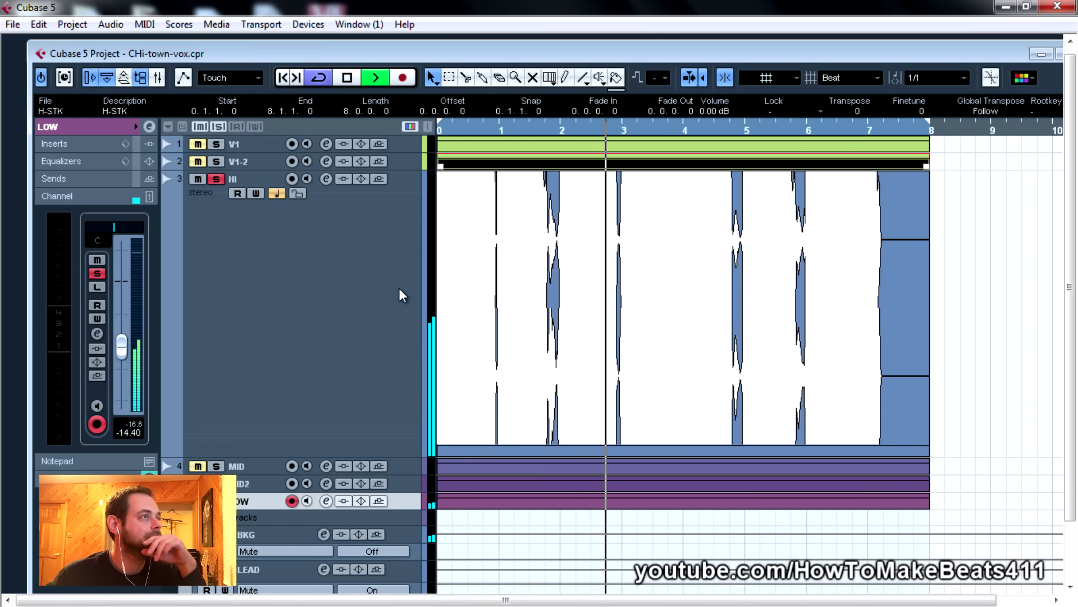
key(space)
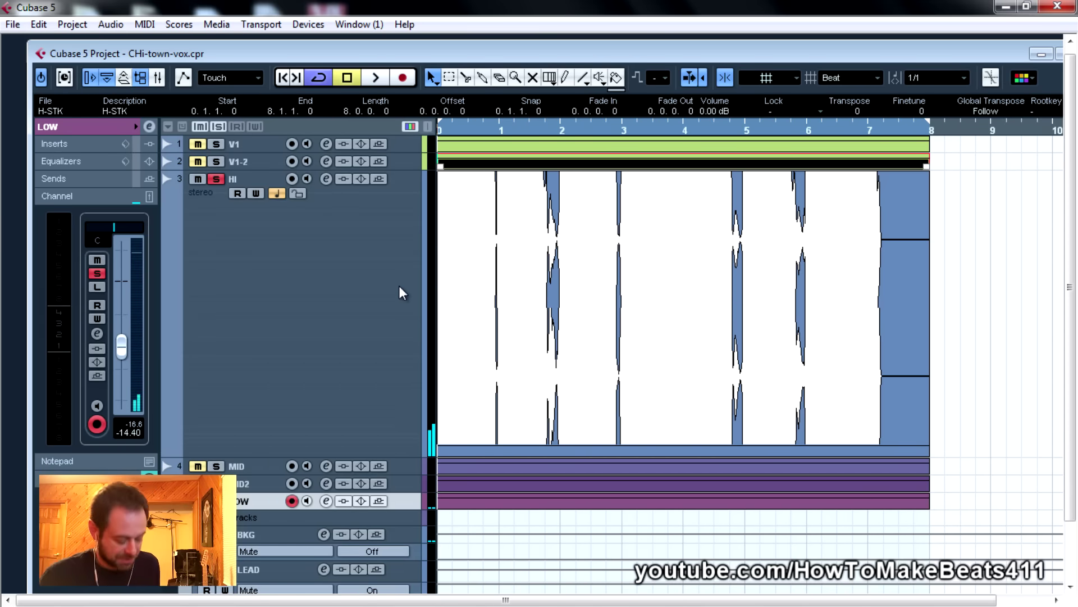
key(F3)
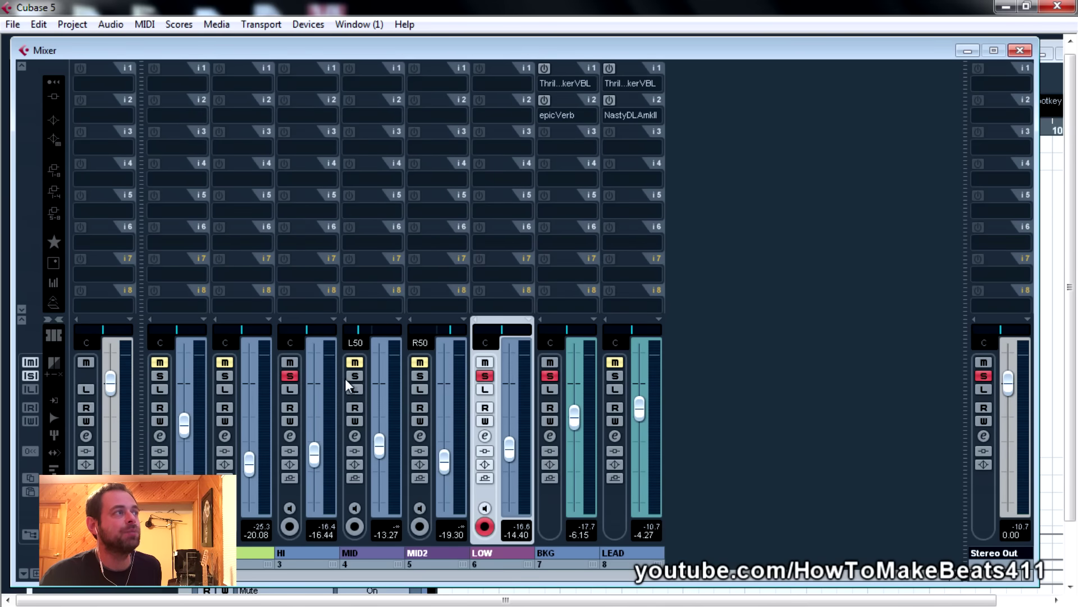
Solo MID and MID2 as well, close the Mixer, and shrink the HI track to normal height.
click(354, 375)
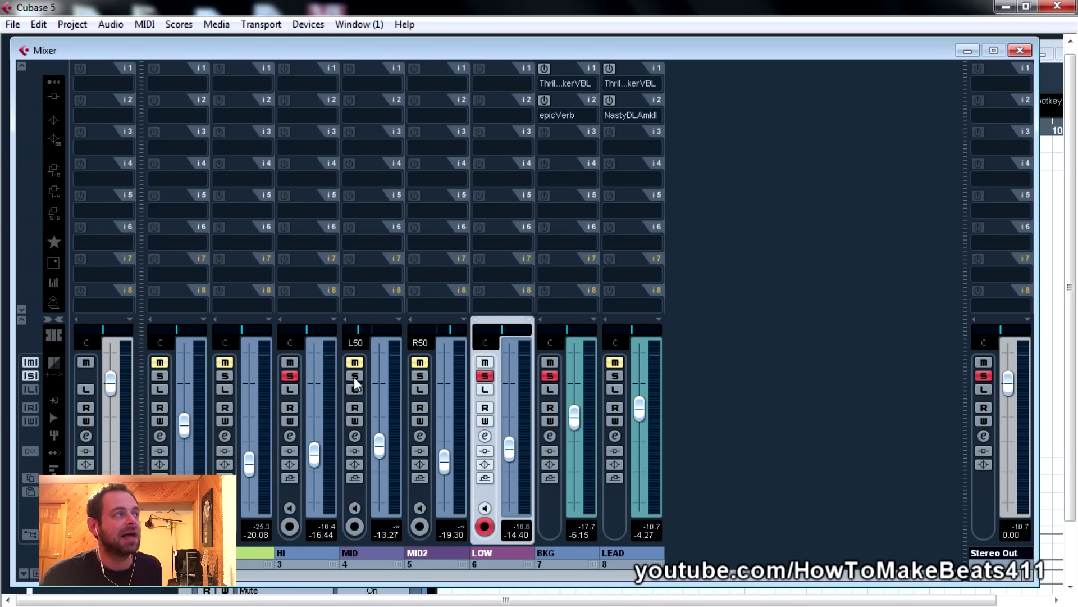
click(420, 376)
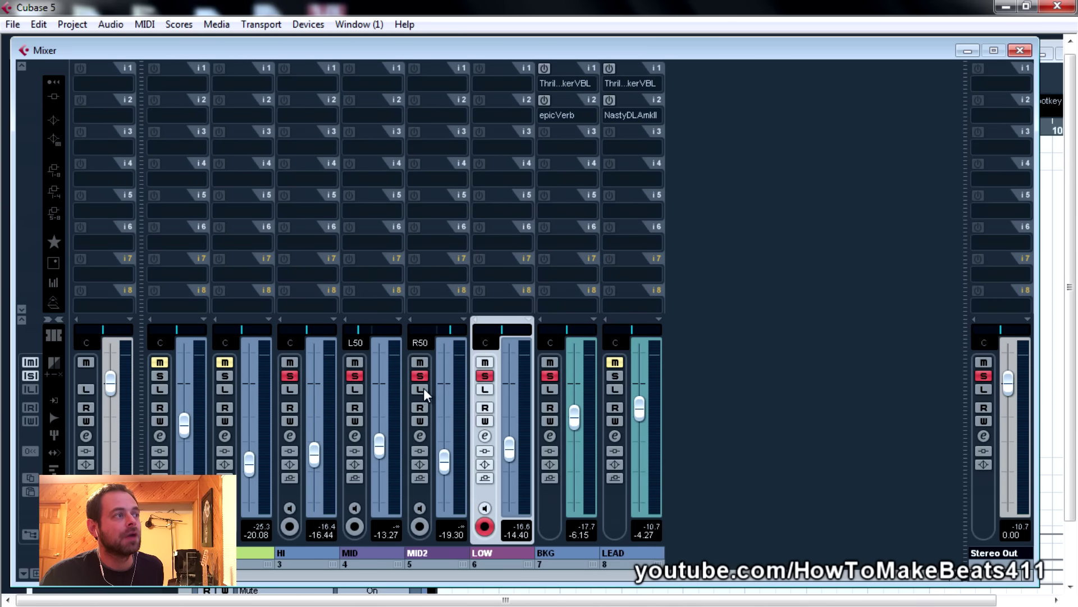
click(295, 490)
key(F3)
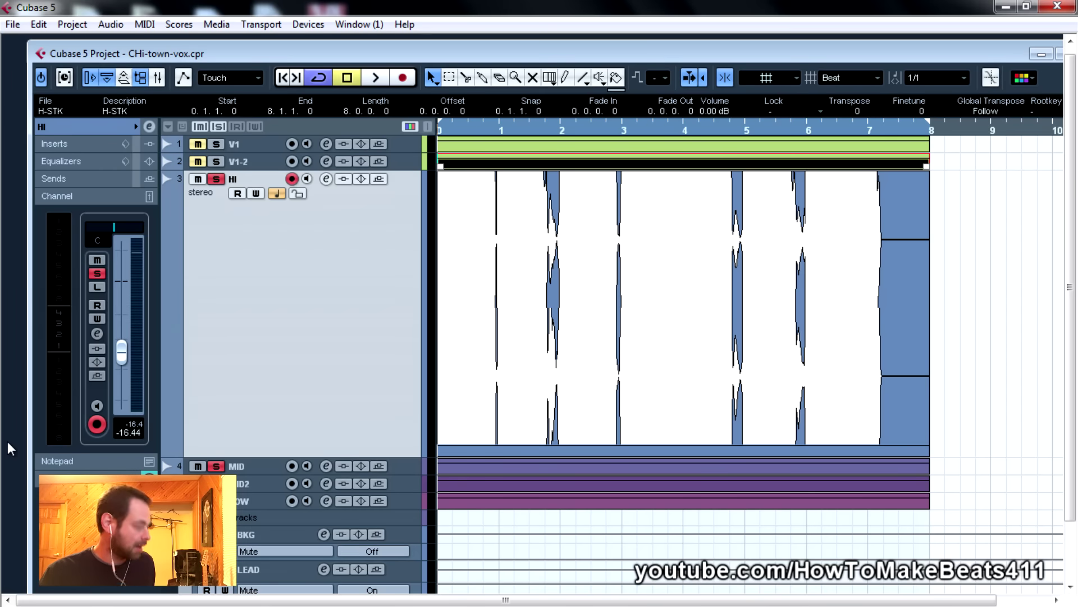
key(ctrl+grave)
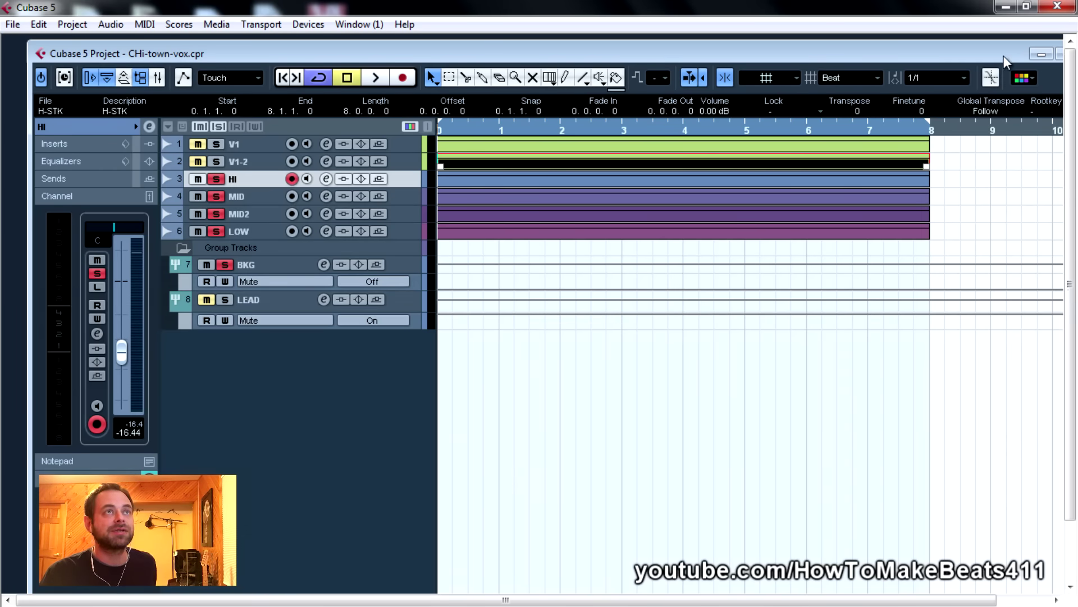
double_click(1006, 55)
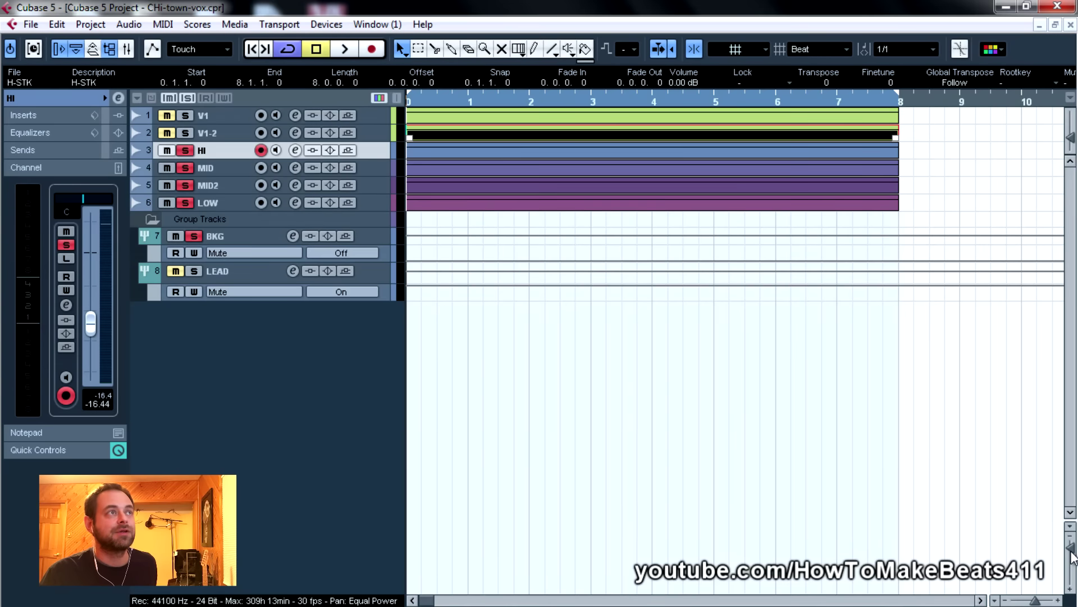
Make all track rows taller, select the V1 and V1-2 events, and open the Mixer.
drag(1071, 550, 1071, 552)
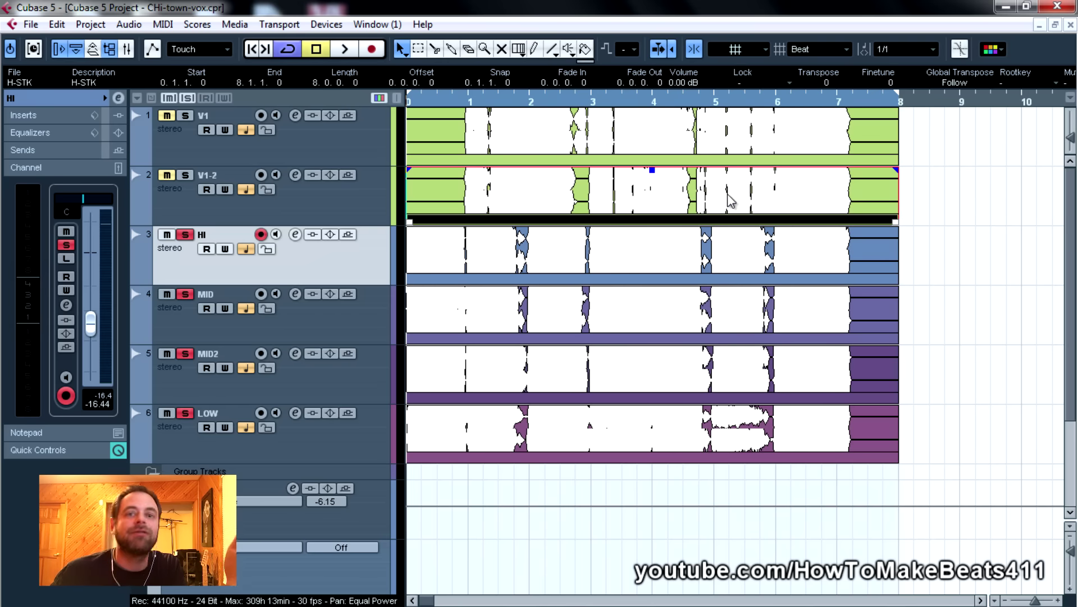
click(700, 139)
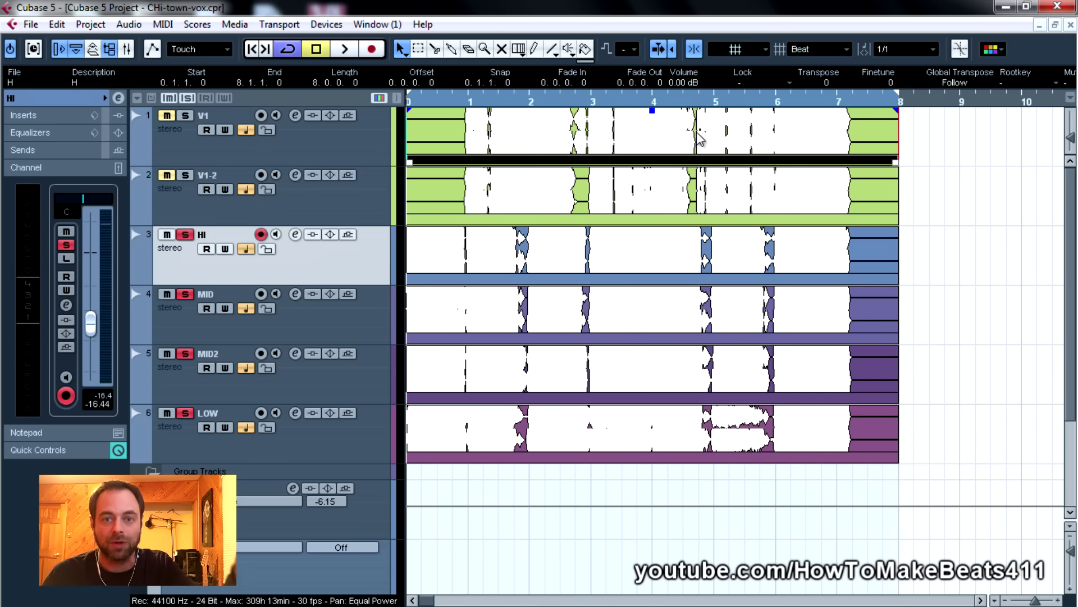
click(706, 192)
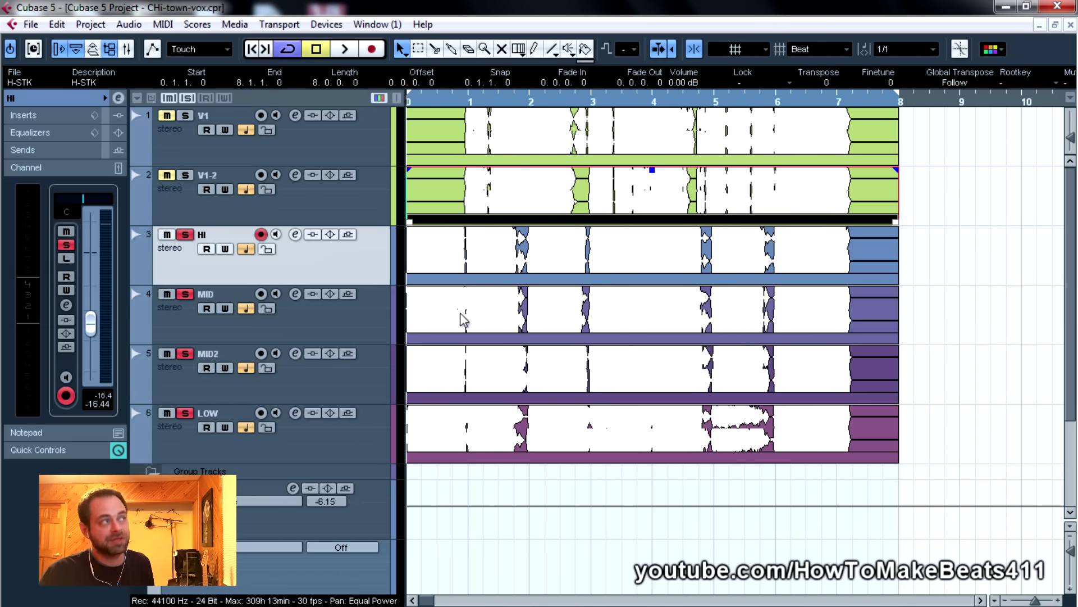
key(F3)
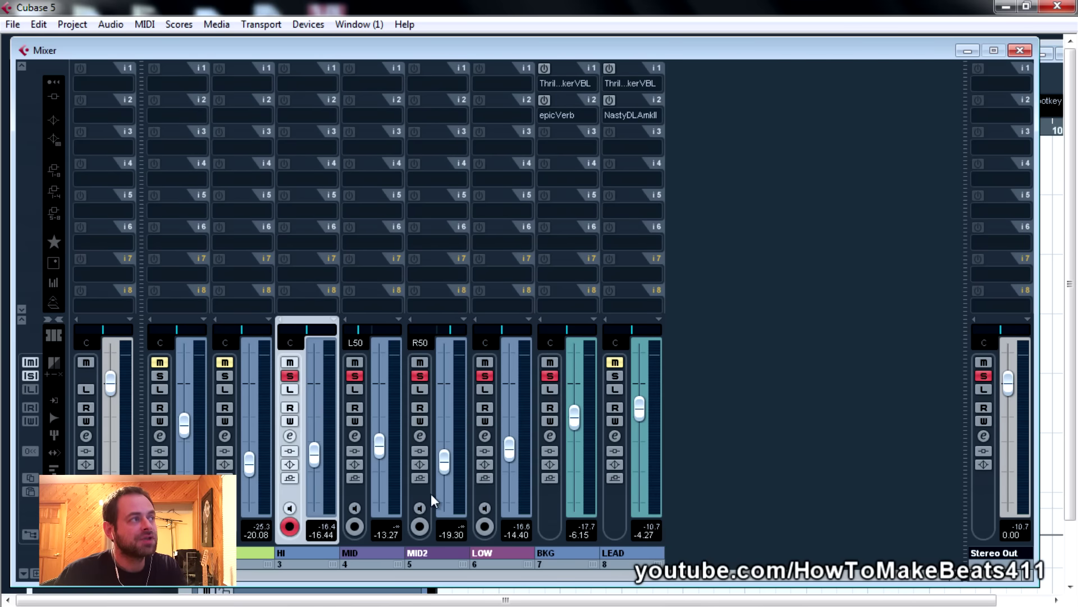
Solo the MID harmony and play it back from bar 3.
click(352, 490)
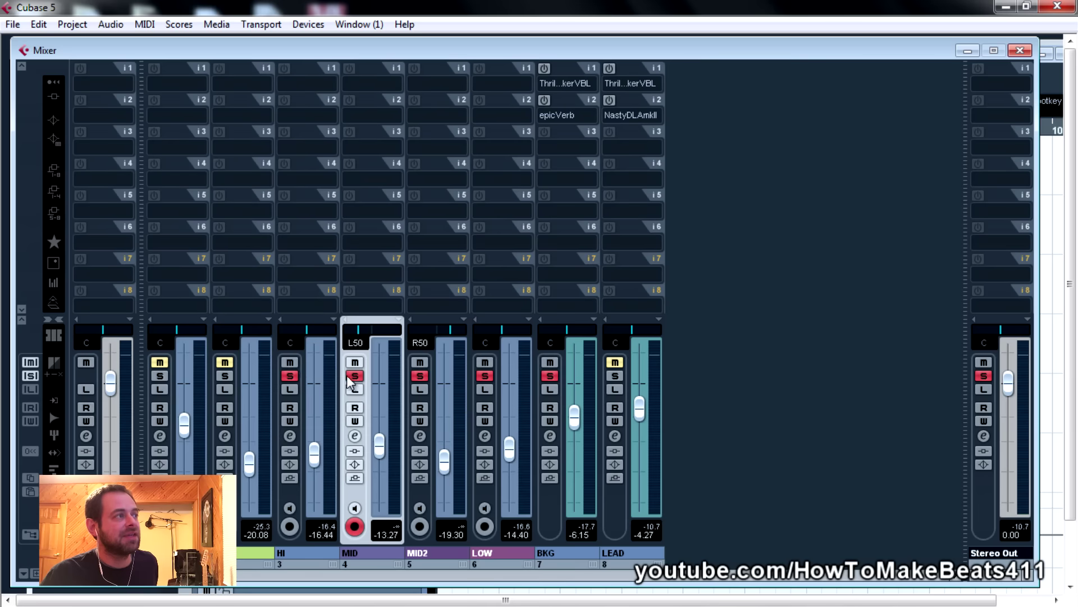
click(290, 376)
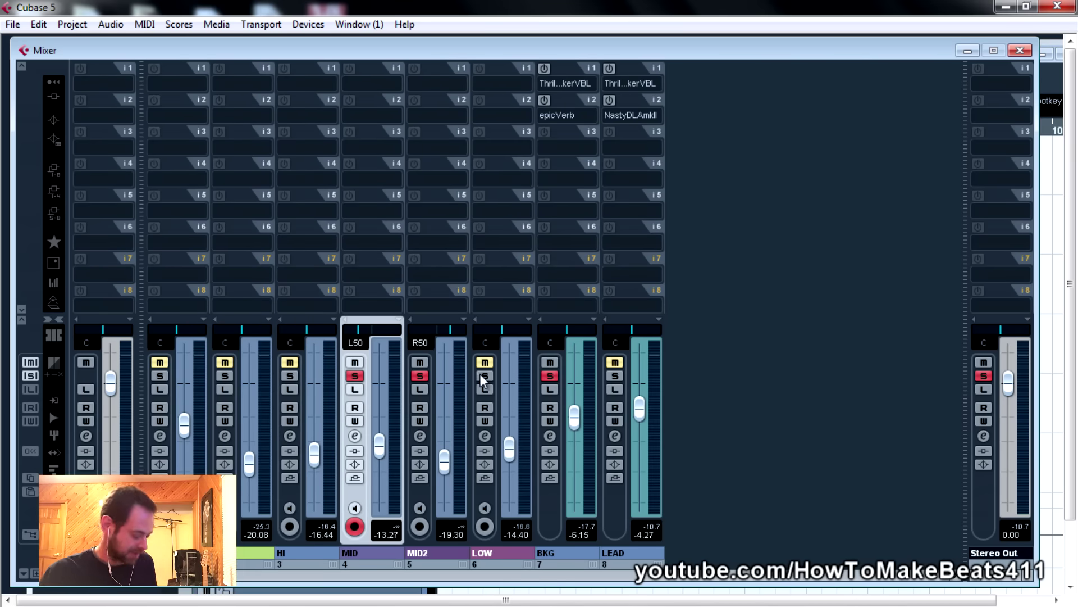
key(F3)
click(218, 383)
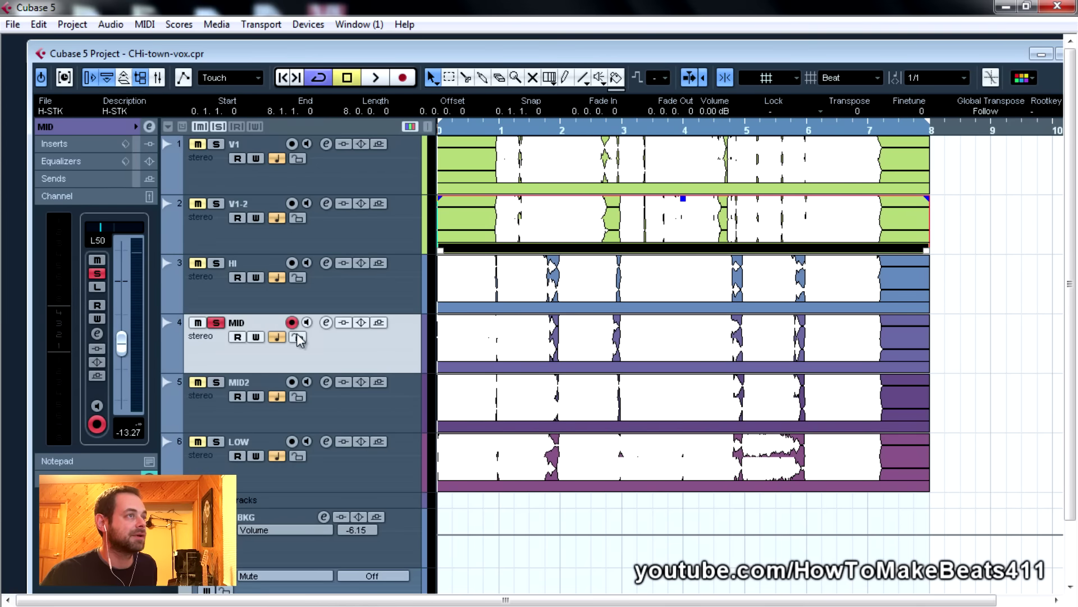
click(623, 131)
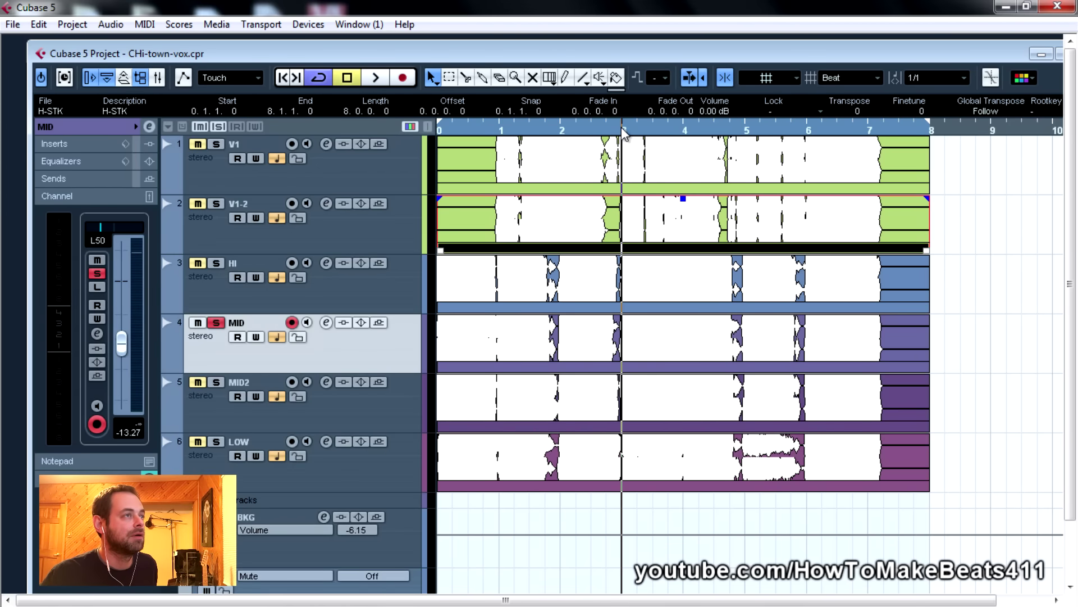
key(space)
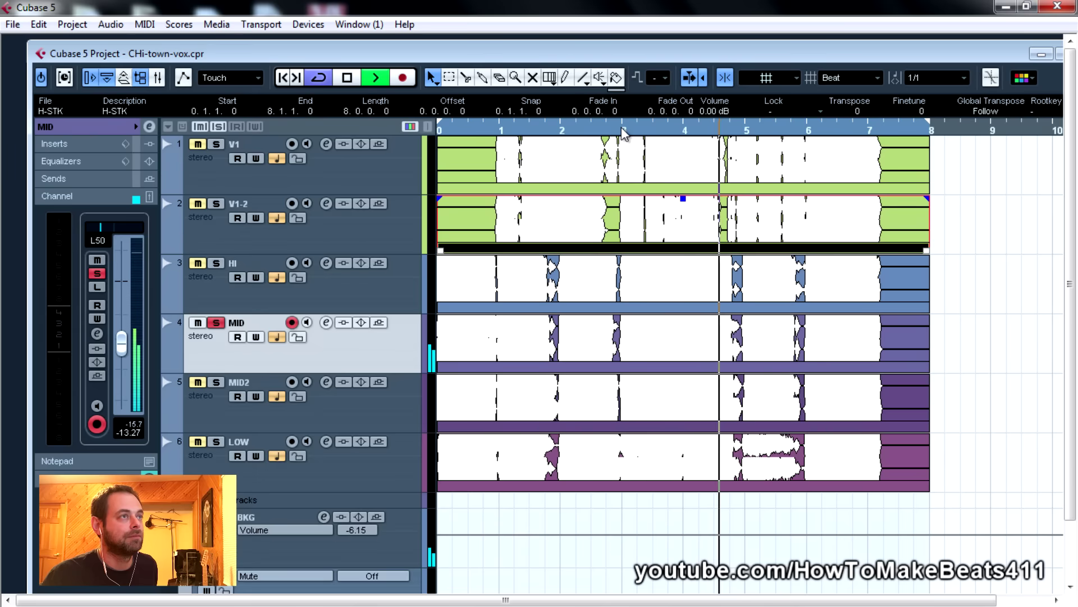
key(space)
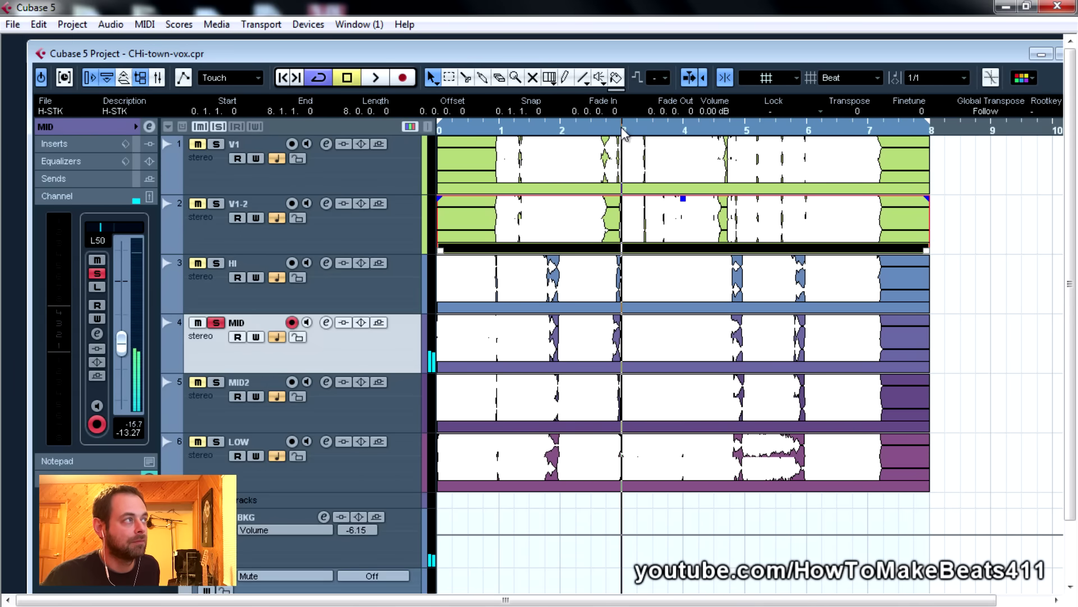
Switch the solo from MID to MID2, audition it, and bring the Mixer back.
click(216, 382)
click(217, 323)
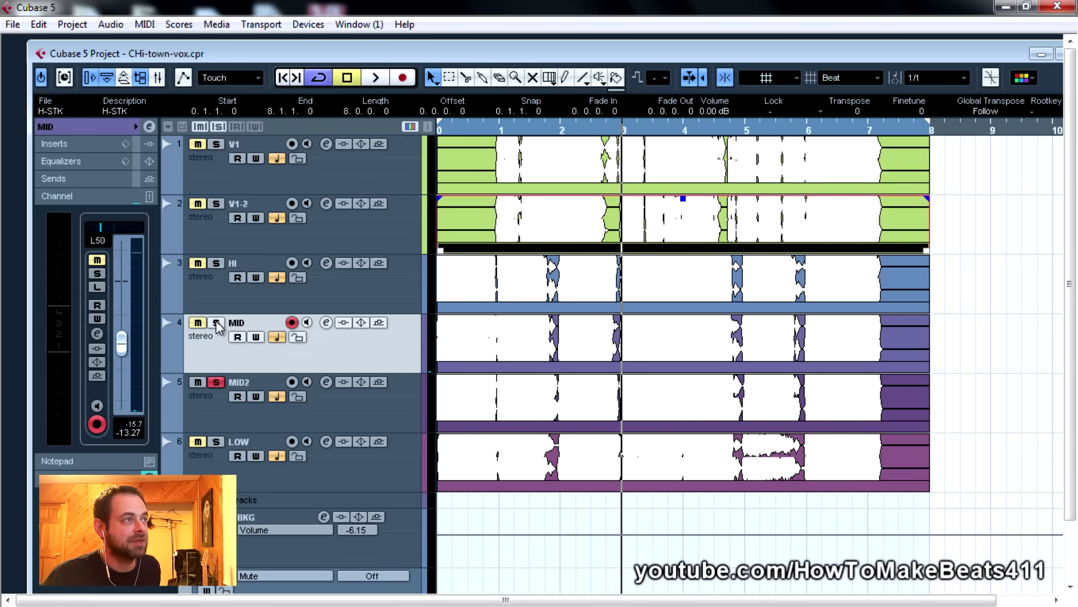
key(space)
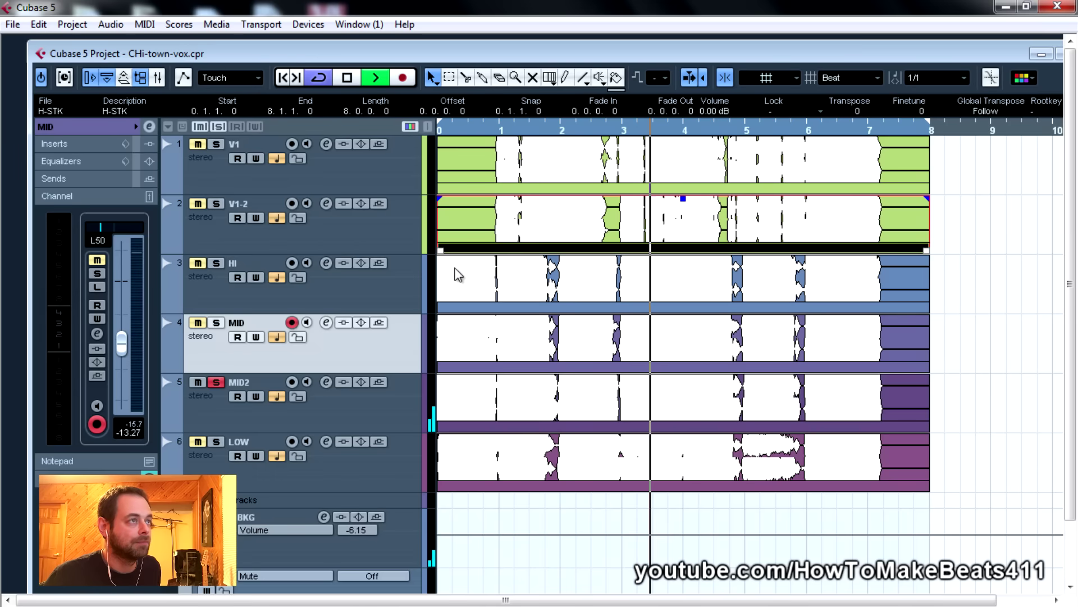
key(space)
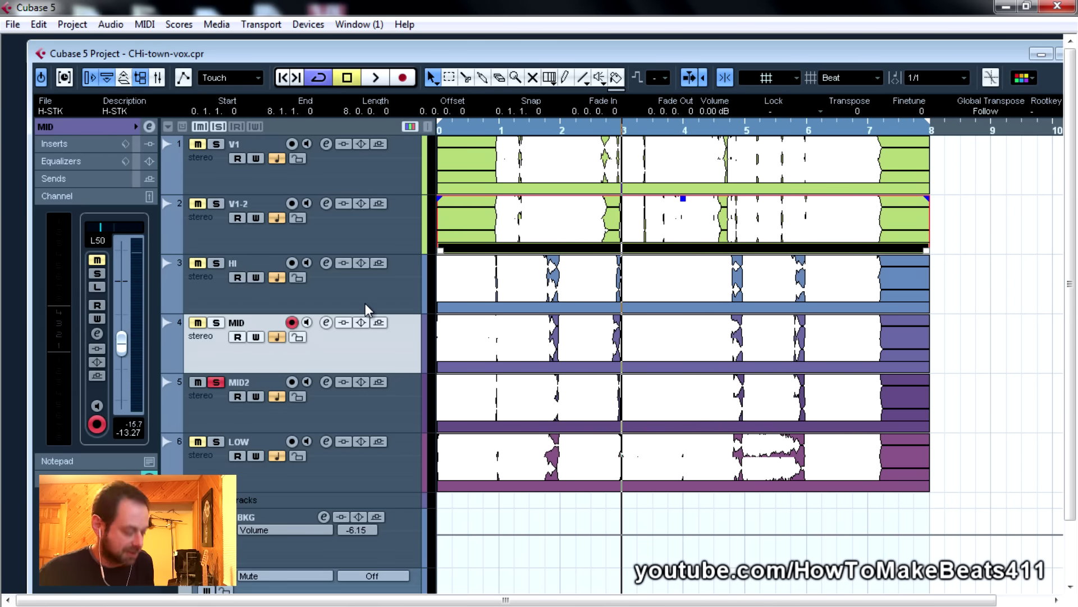
key(F3)
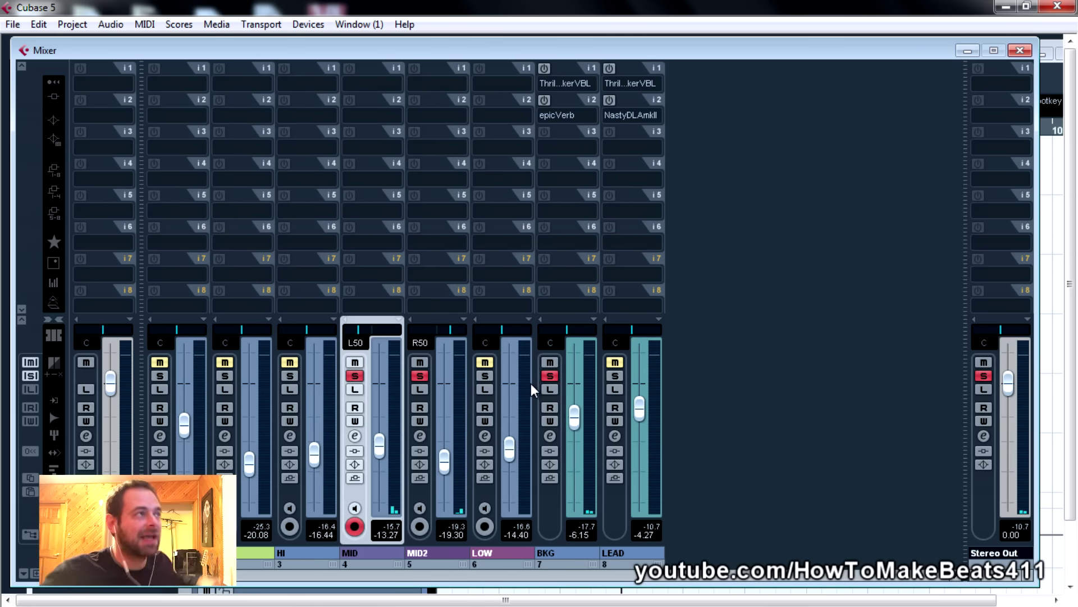
Clear all solos and select the HI, MID, MID2 and LOW harmony channels together.
click(984, 376)
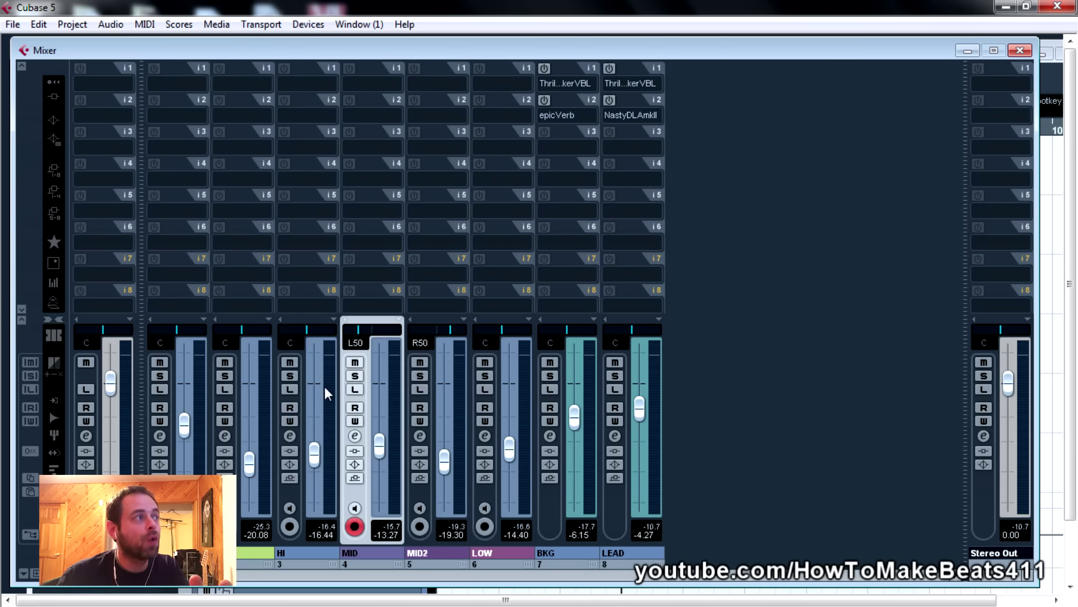
click(176, 330)
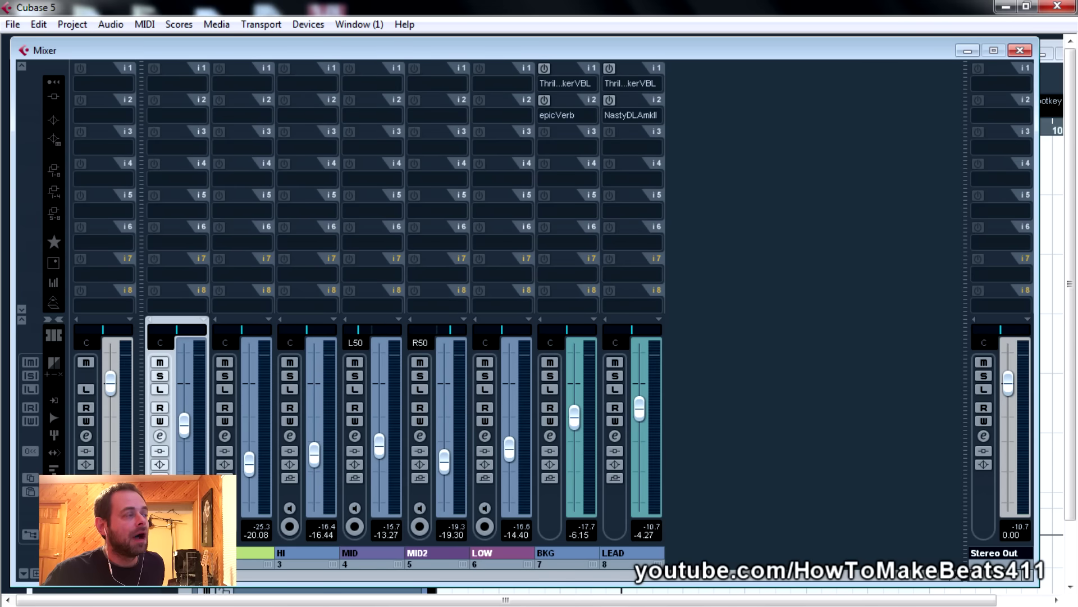
ctrl+click(241, 330)
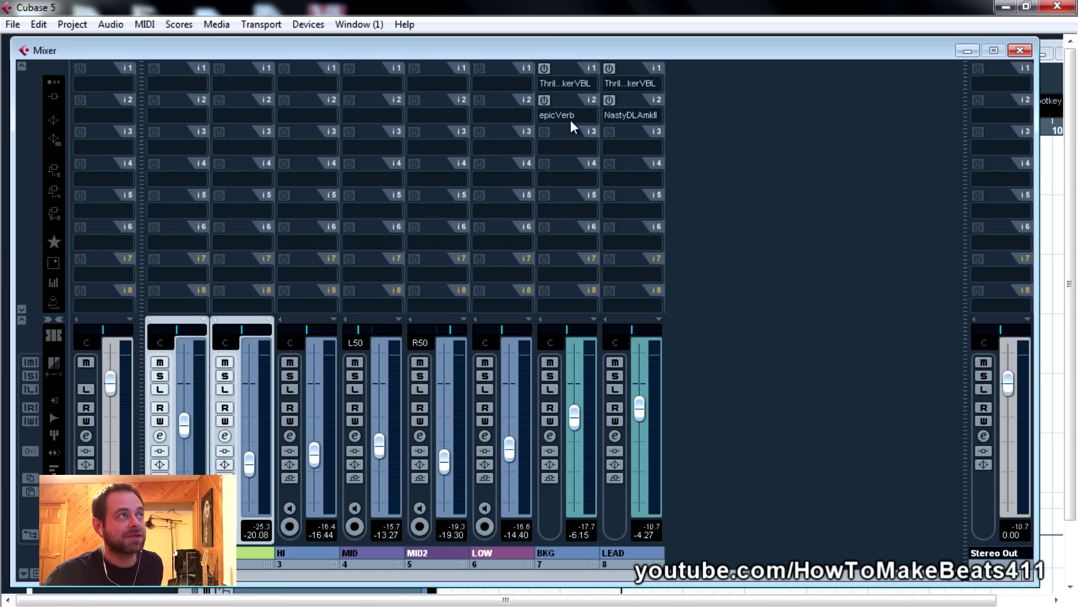
click(615, 516)
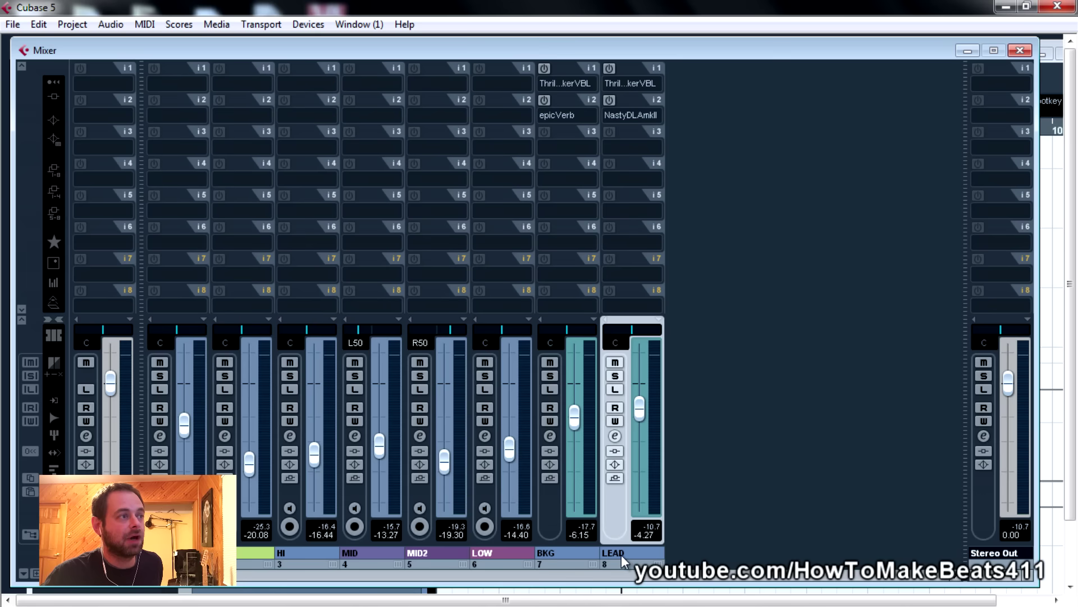
click(296, 494)
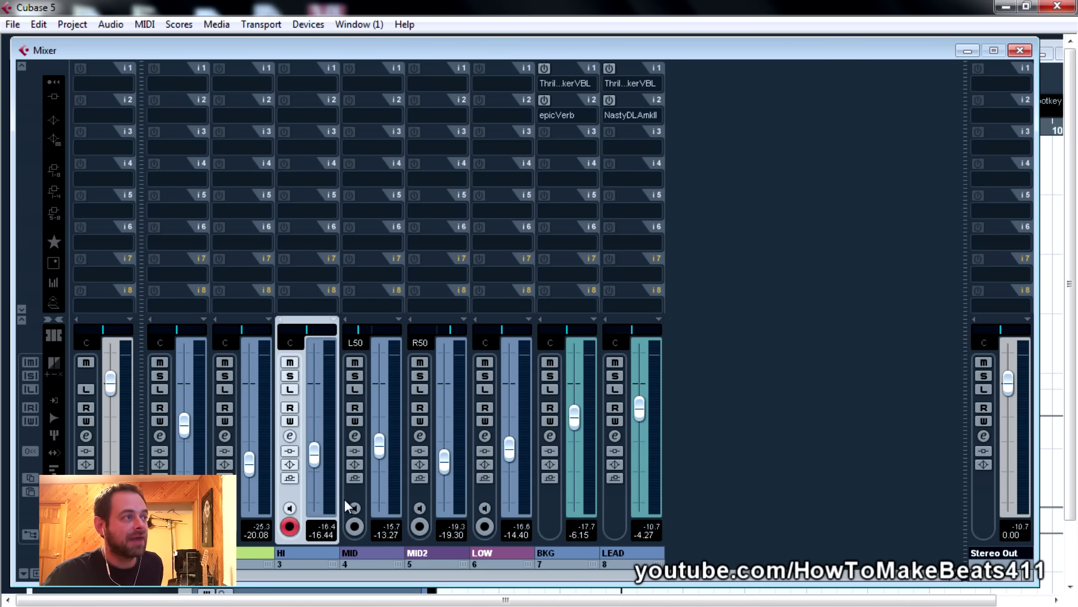
shift+click(483, 489)
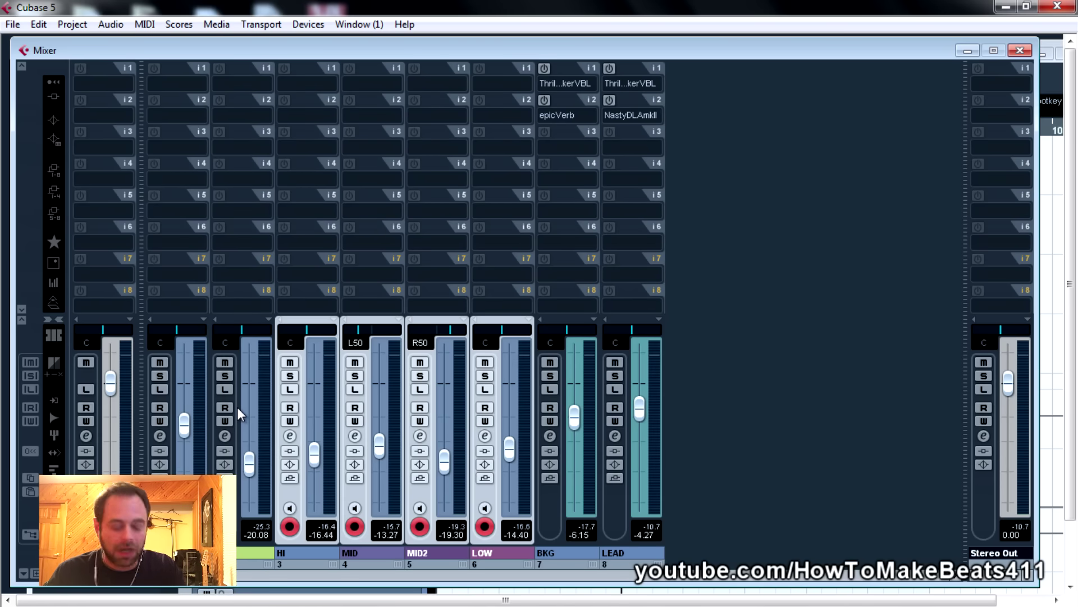
Zoom the arrangement out, then return to the Mixer and select the LEAD group channel.
key(F3)
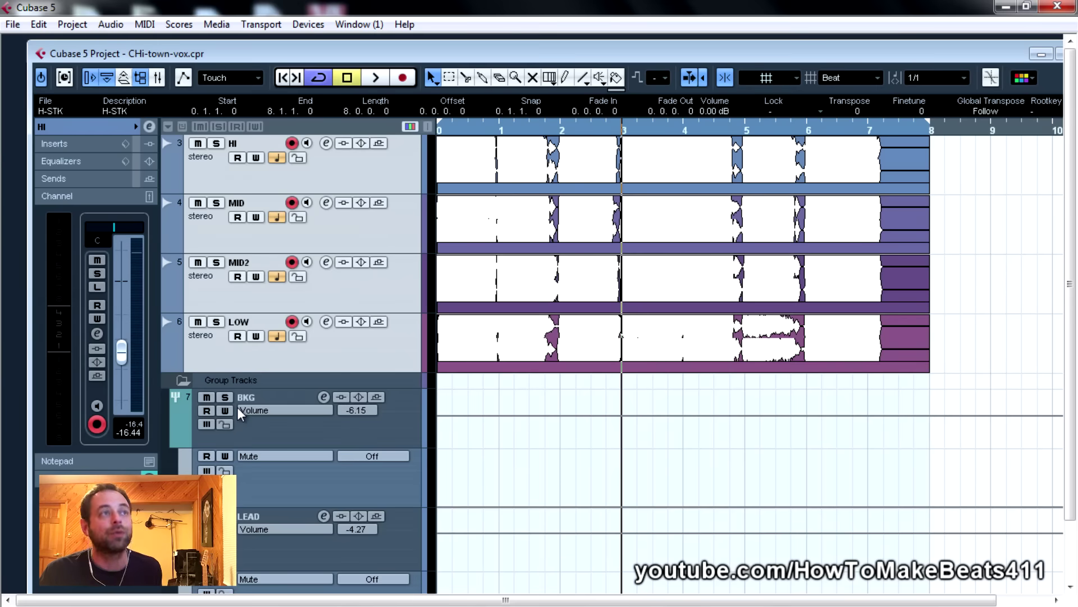
key(g)
key(g)
scroll(341, 303, up, 3)
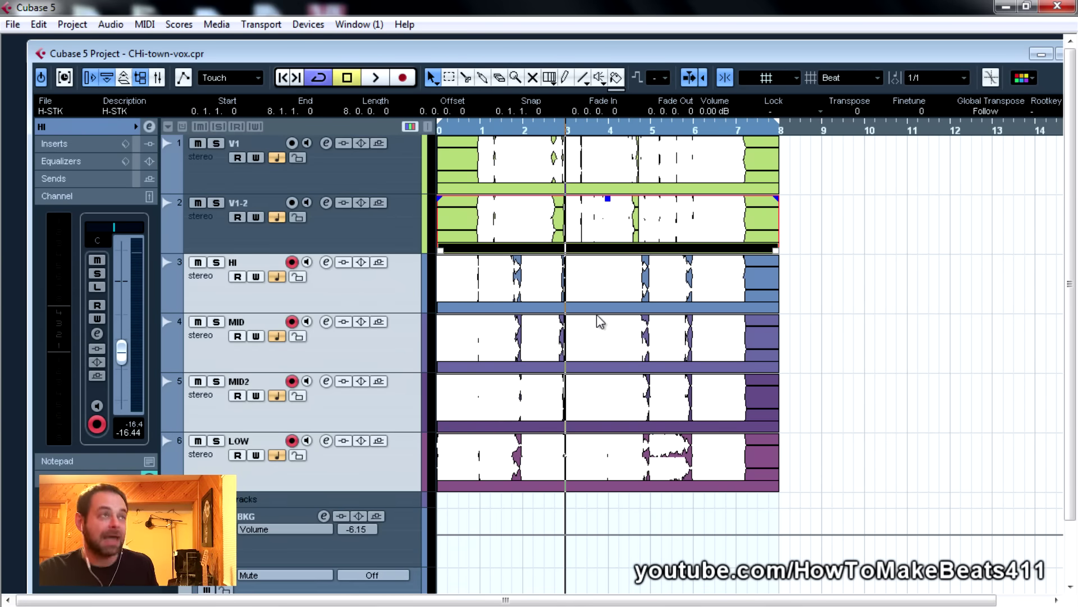
key(F3)
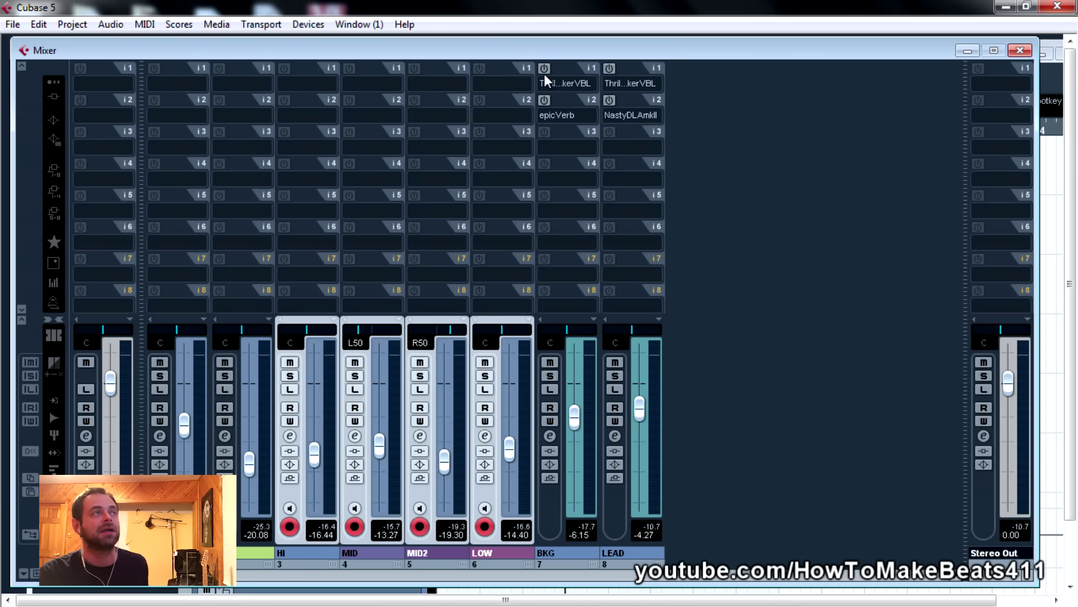
click(615, 512)
Review LEAD's ThrillseekerVBL editor with its A Nice EQ preset, then close it.
mouse_move(620, 70)
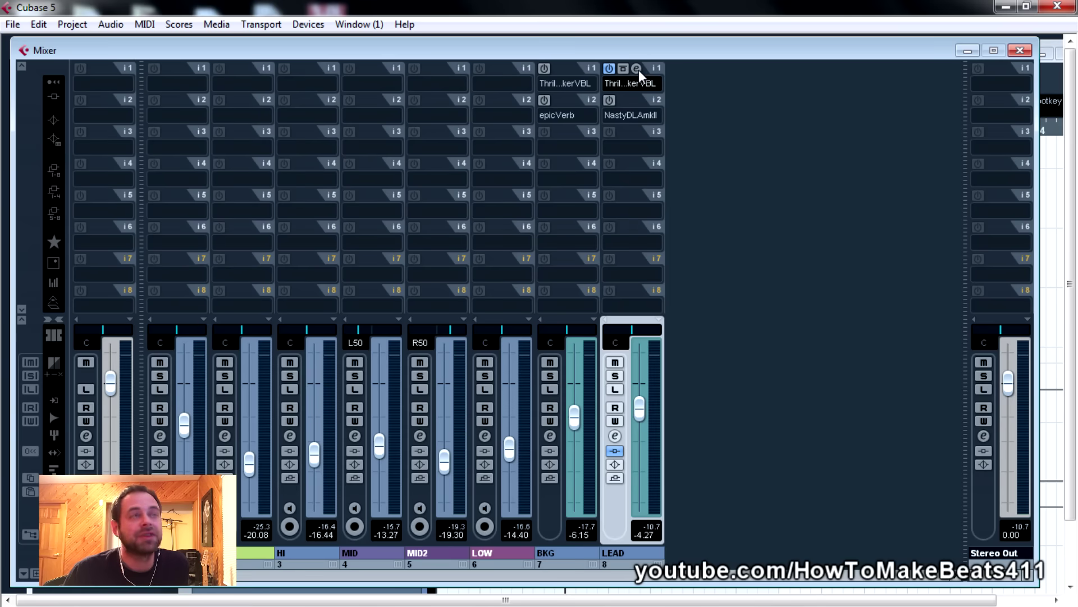
click(637, 69)
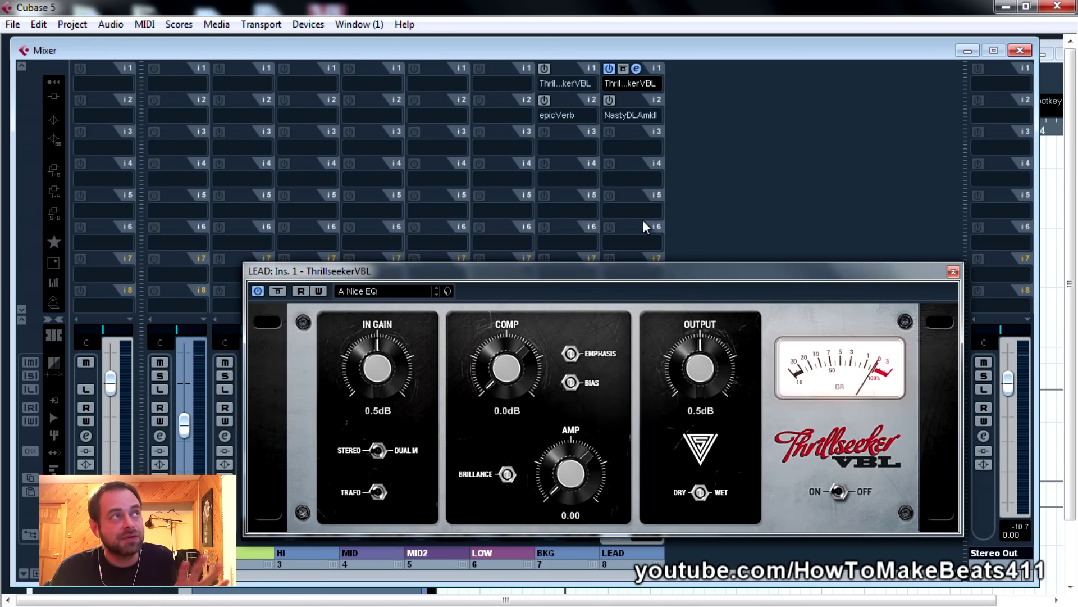
drag(654, 268, 513, 264)
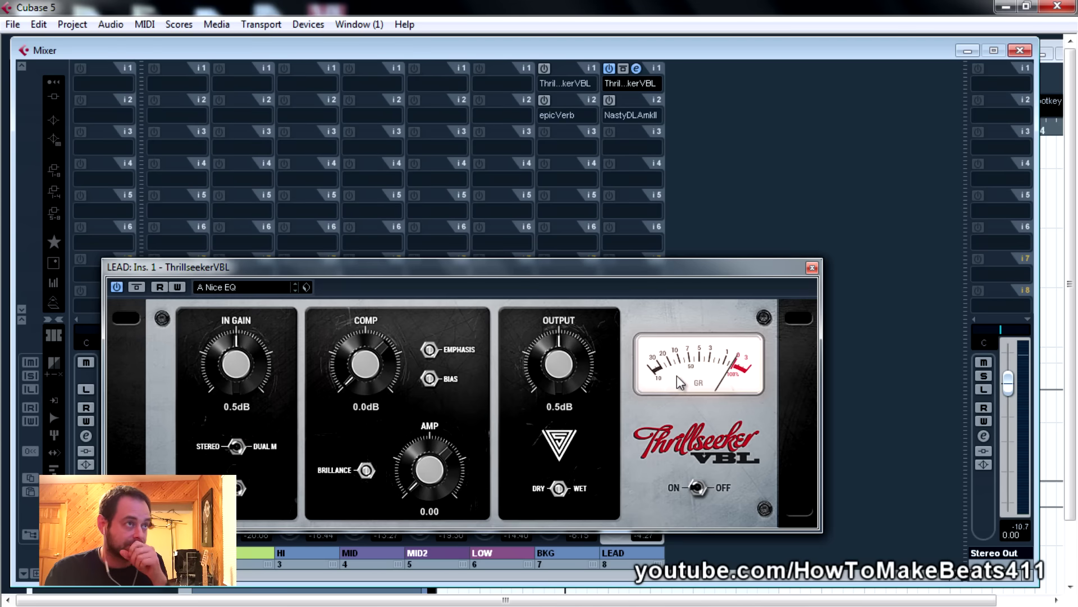
click(812, 268)
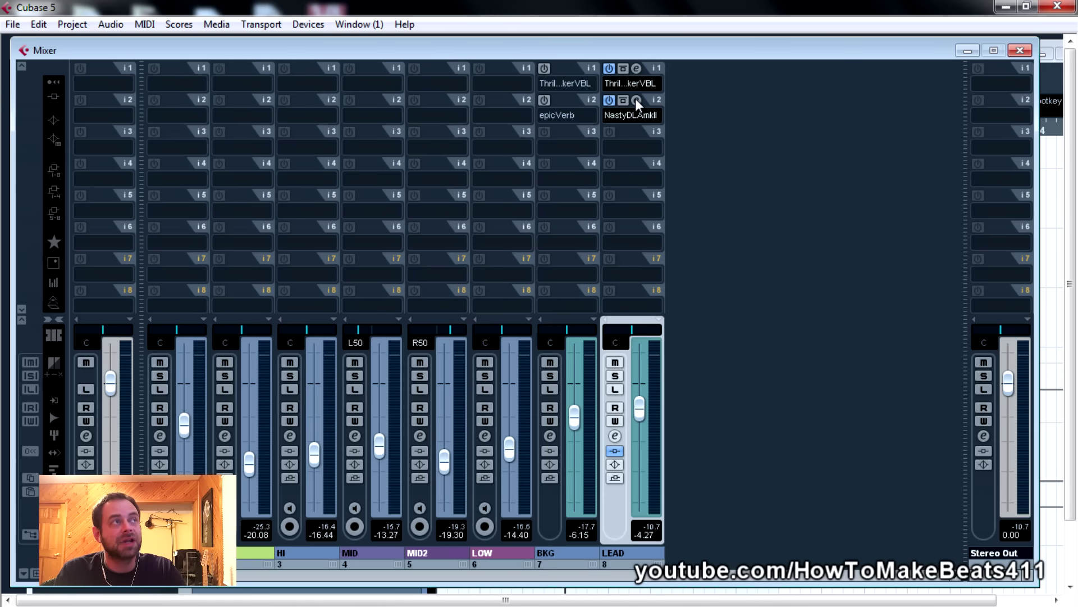
Open LEAD's NastyDLA editor and solo the LEAD channel.
click(635, 100)
drag(656, 114, 403, 131)
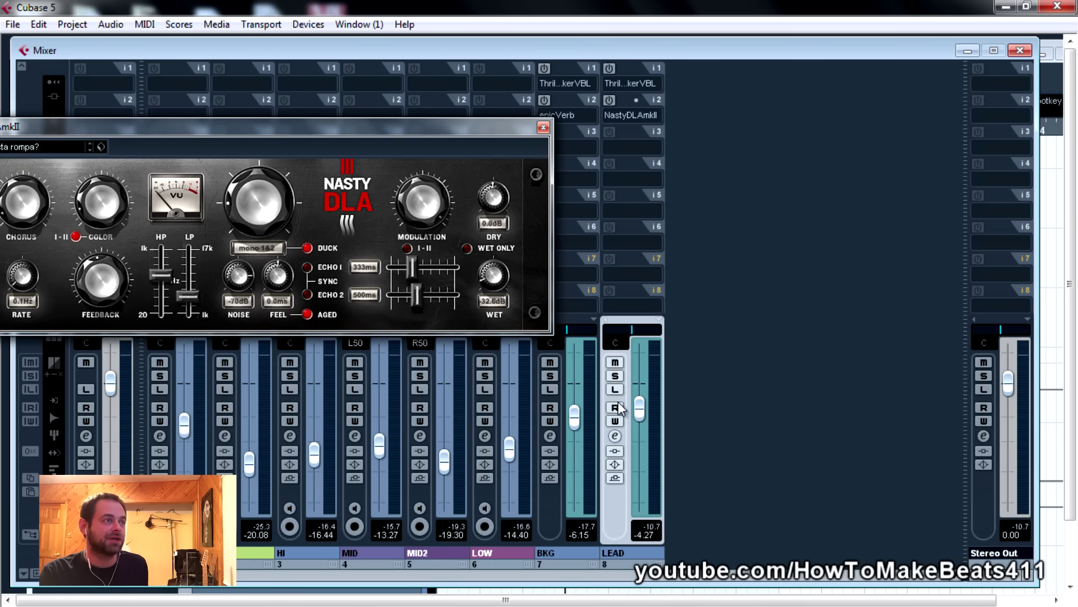
click(615, 376)
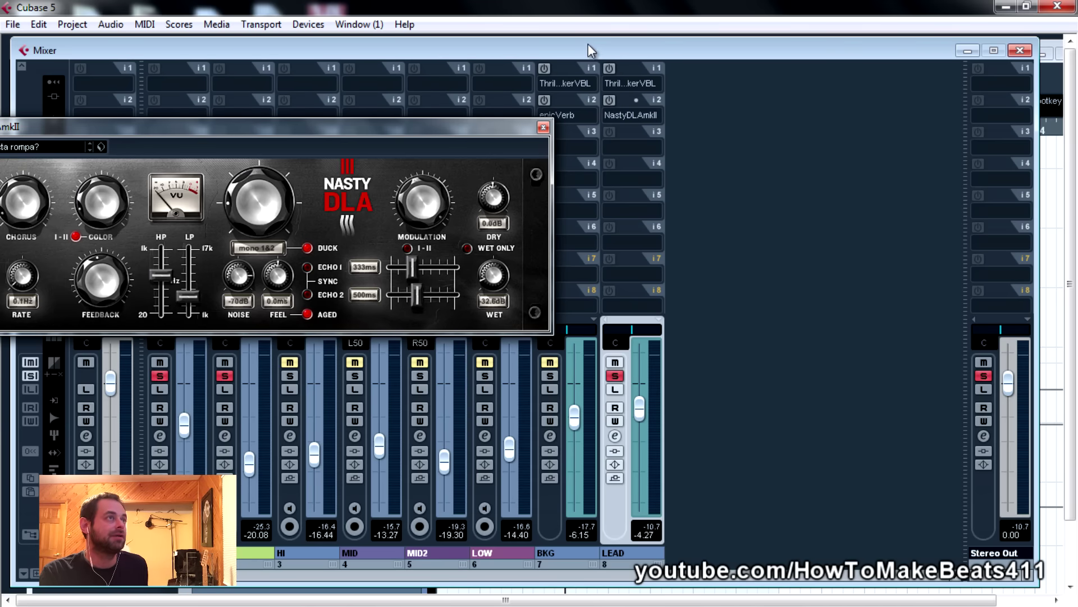
drag(588, 51, 611, 241)
drag(488, 130, 528, 312)
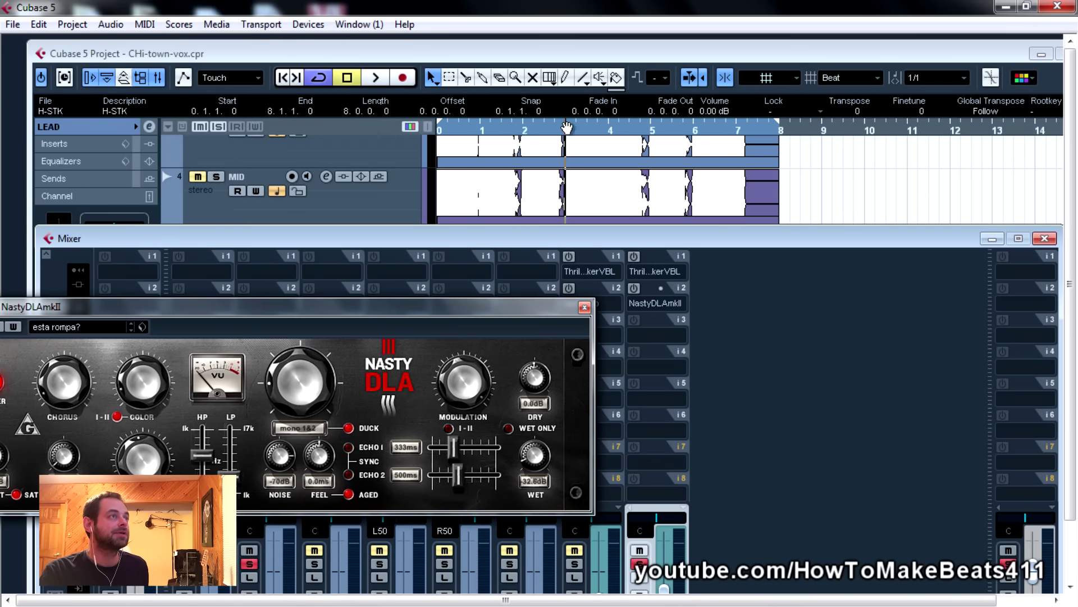
Play from bar 6, close NastyDLA, and A/B LEAD's ThrillseekerVBL insert before stopping.
key(F3)
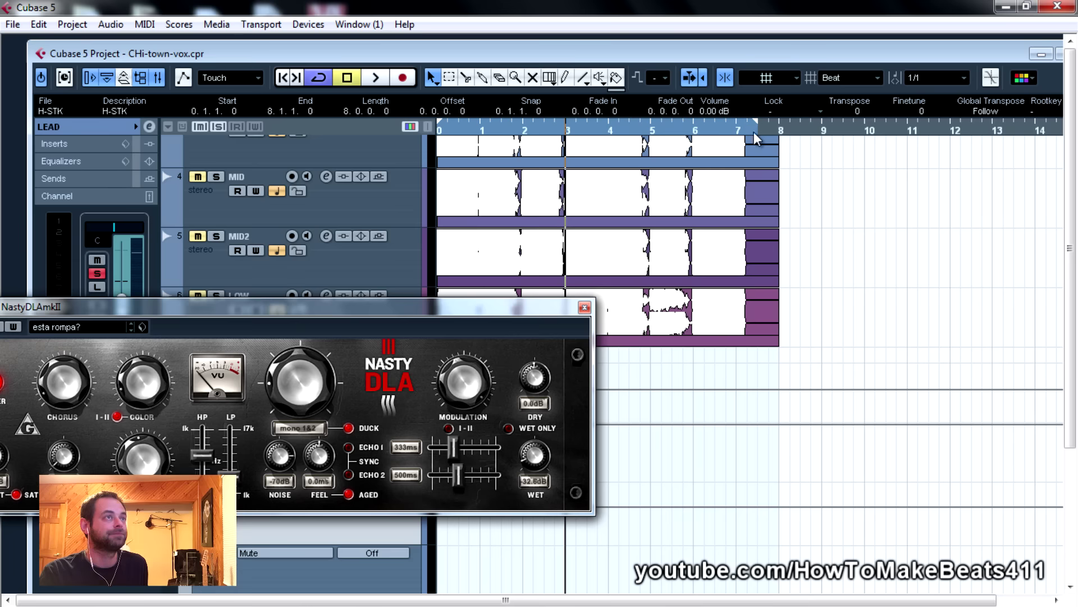
click(710, 126)
key(space)
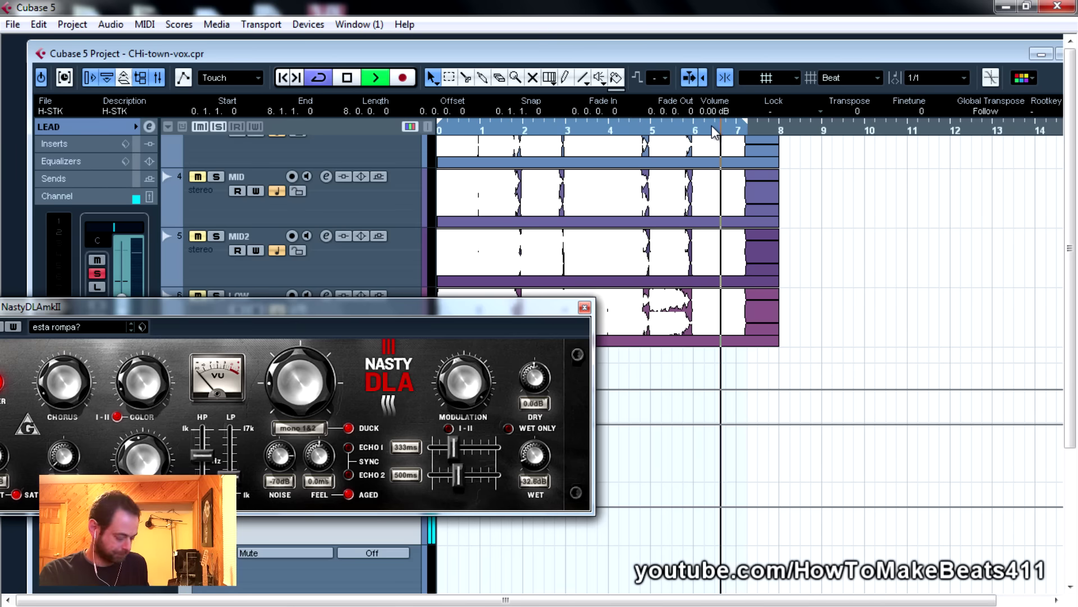
key(F3)
click(583, 308)
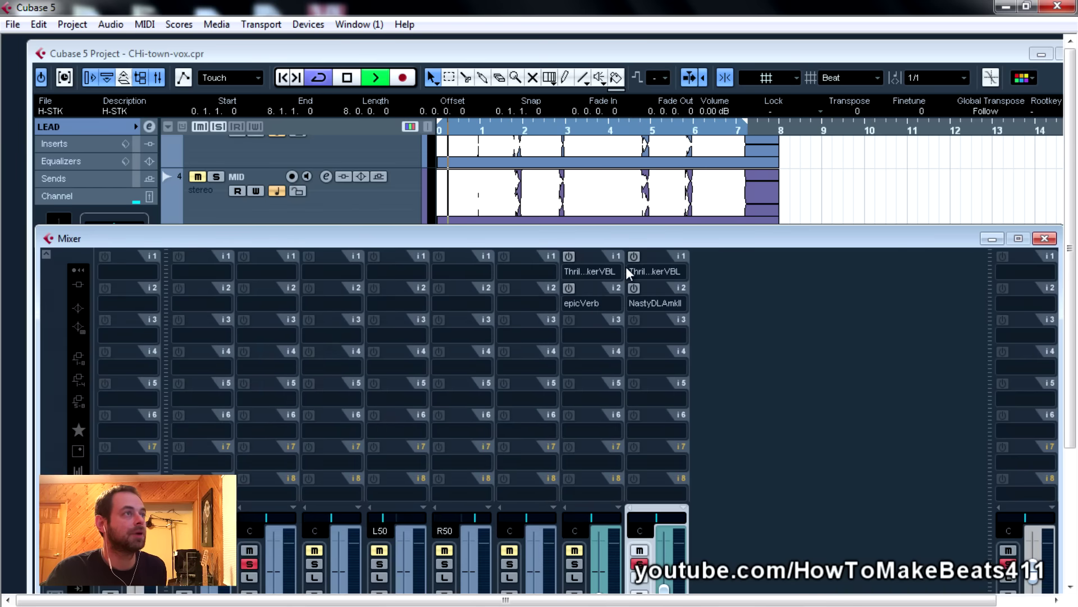
drag(632, 237, 629, 125)
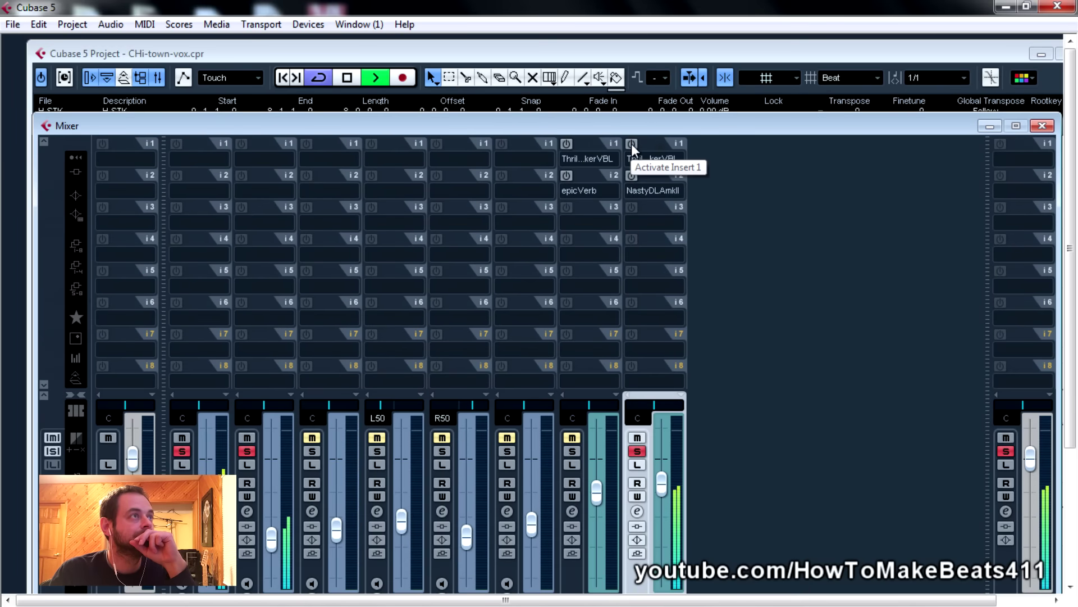
click(631, 143)
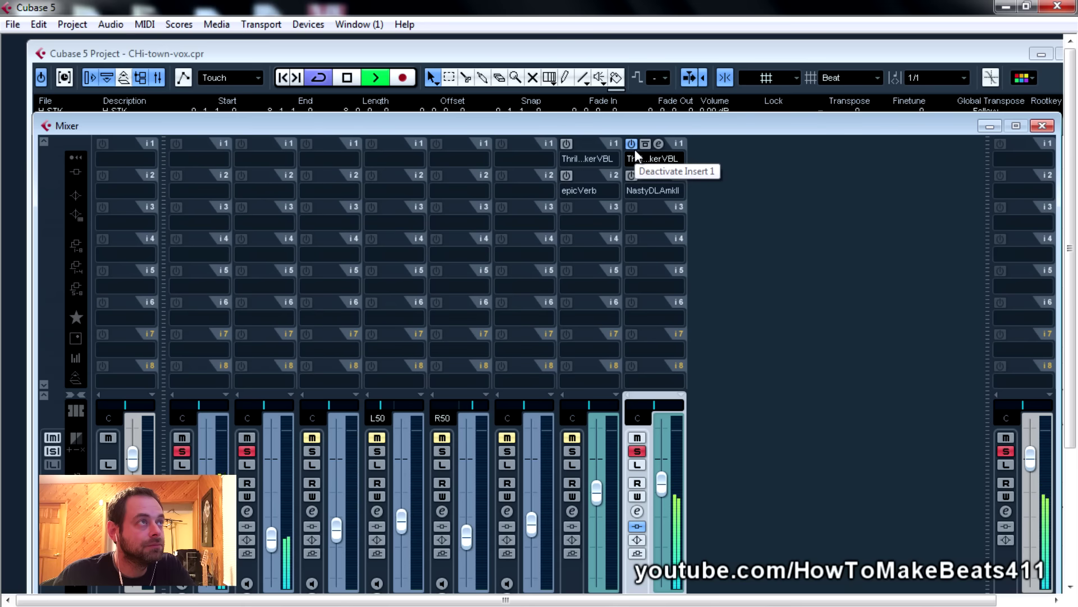
click(631, 143)
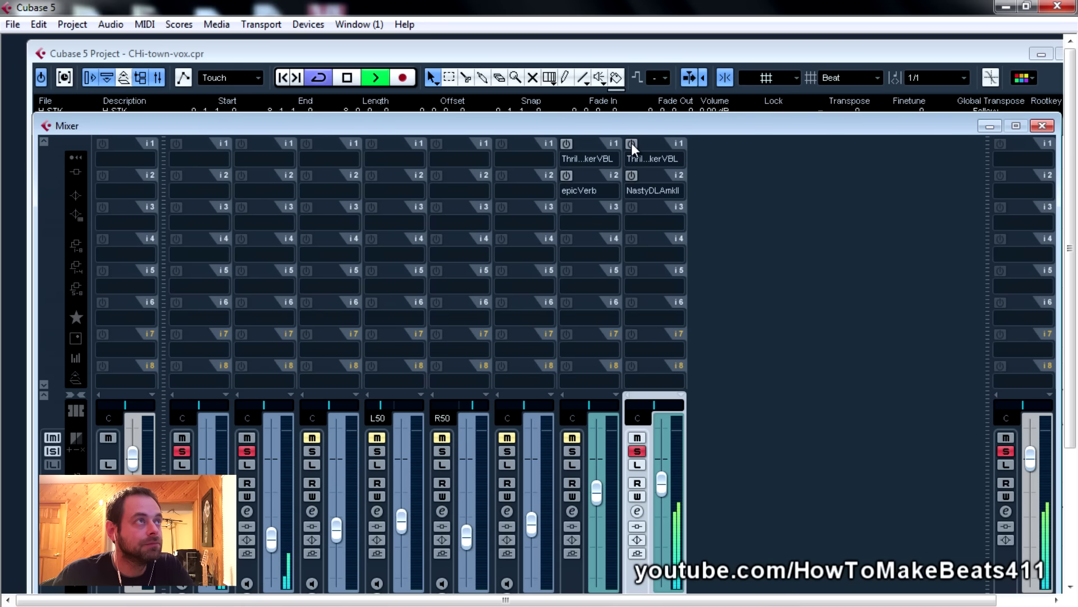
key(space)
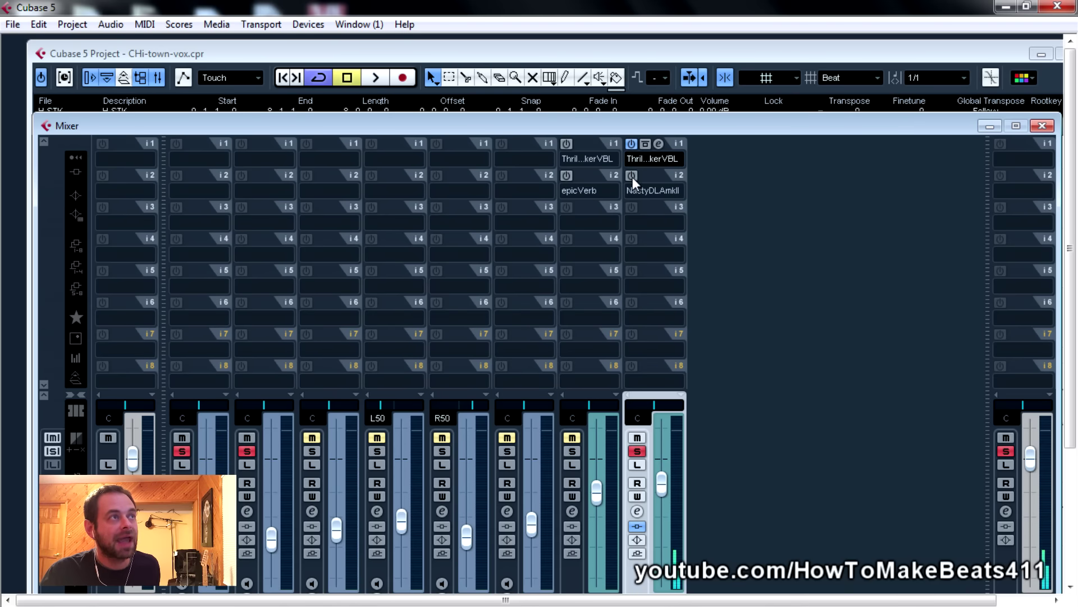
Review LEAD's NastyDLAmkII editor (preset 'esta rompa?'), close it, and start playback.
click(659, 176)
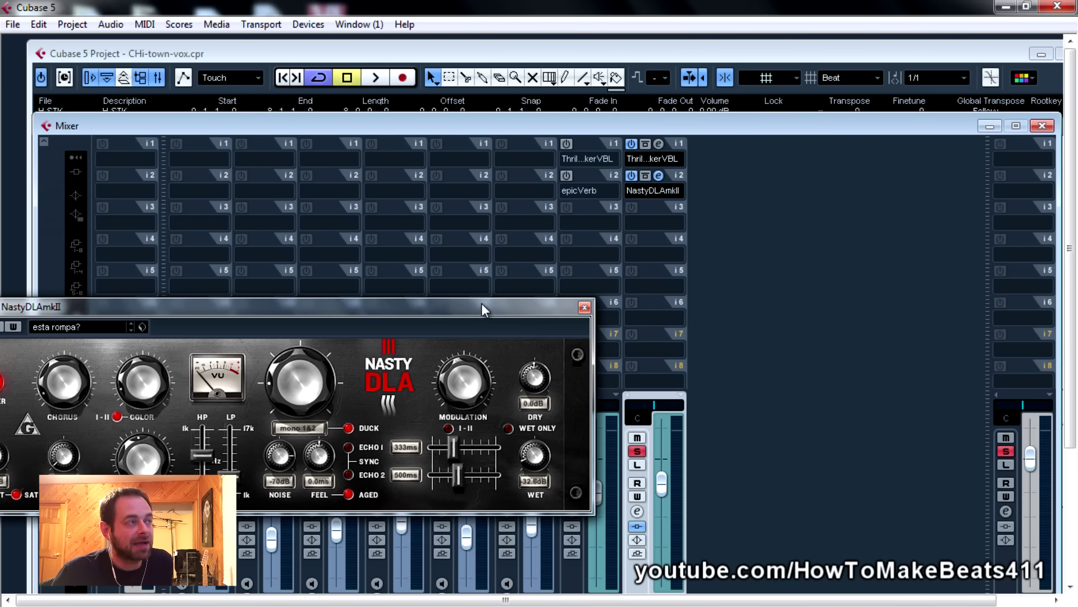
drag(481, 303, 806, 200)
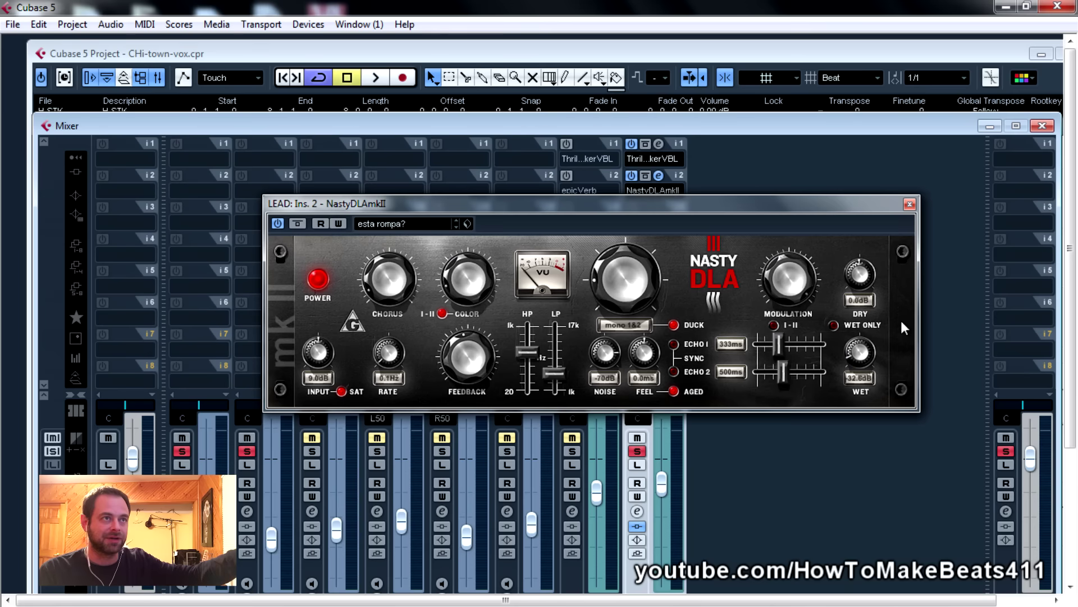
click(909, 207)
key(space)
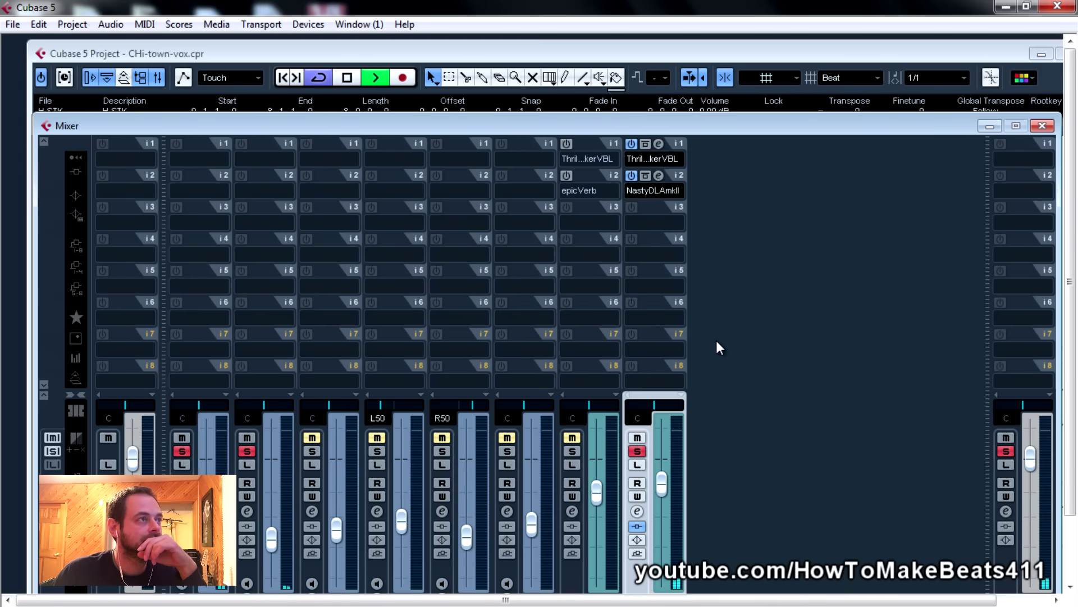
Compare LEAD with its inserts bypassed and active during playback, leaving them active.
key(space)
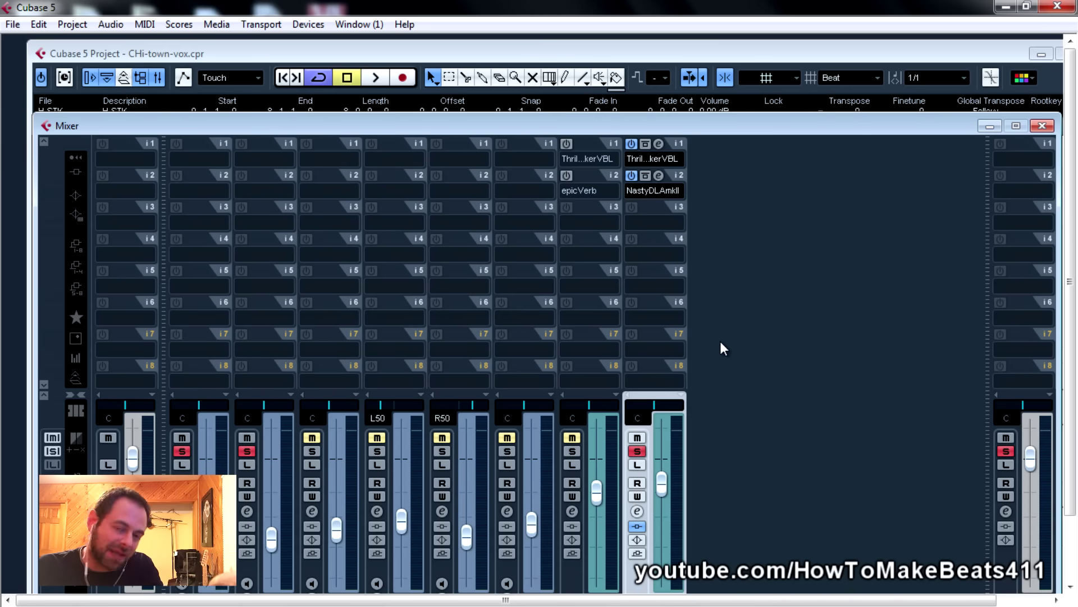
key(space)
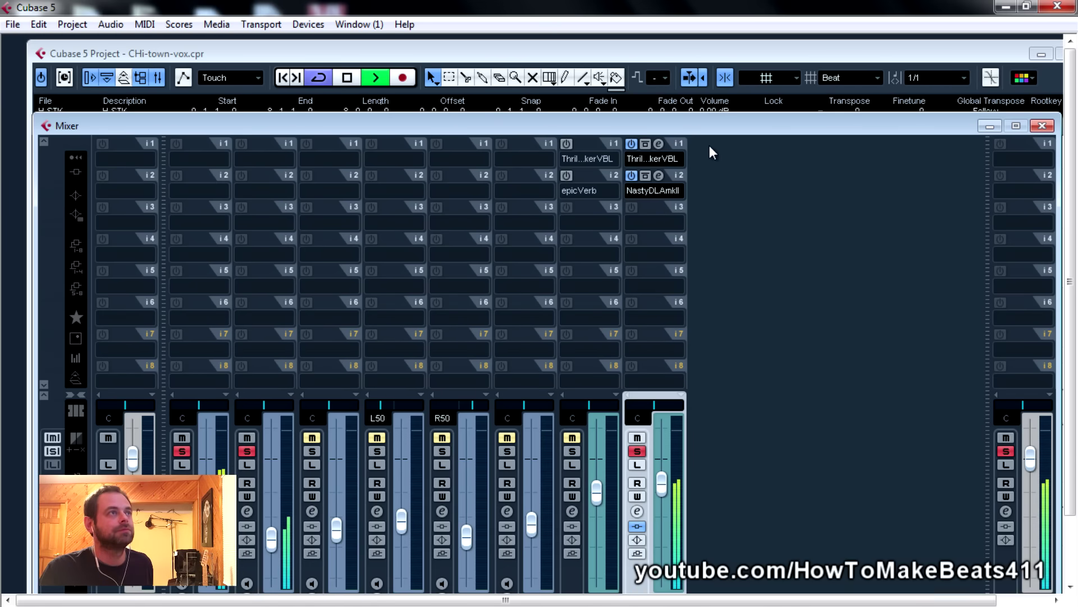
drag(704, 125, 683, 42)
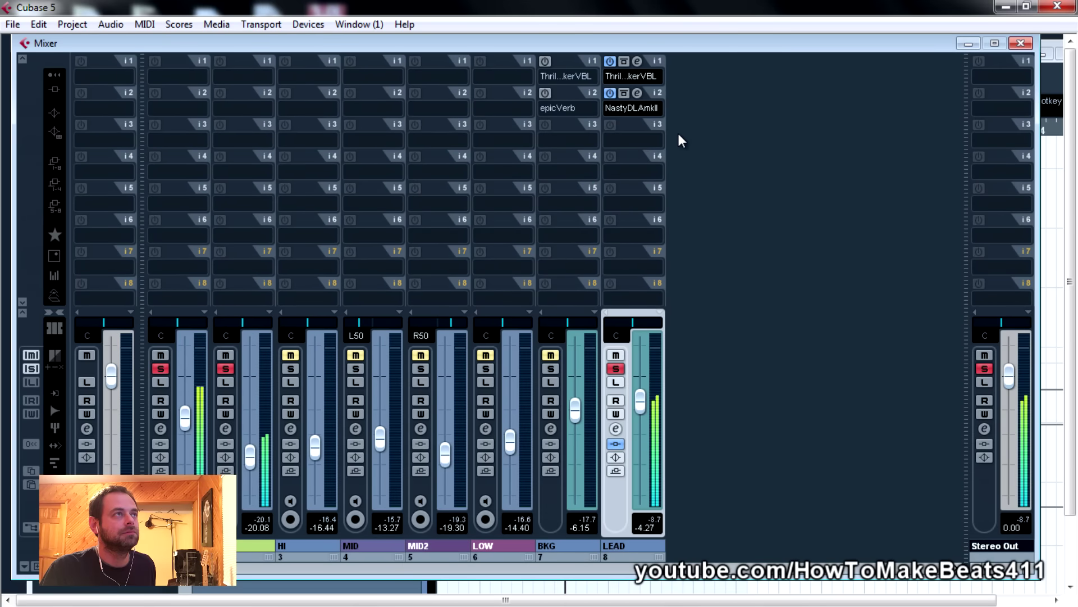
click(618, 443)
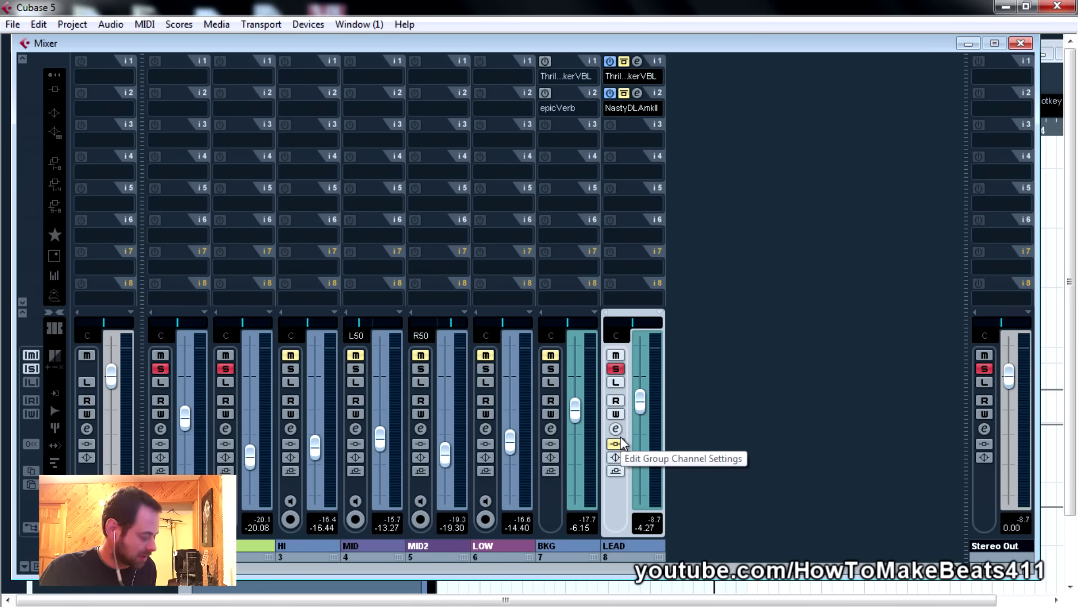
click(620, 441)
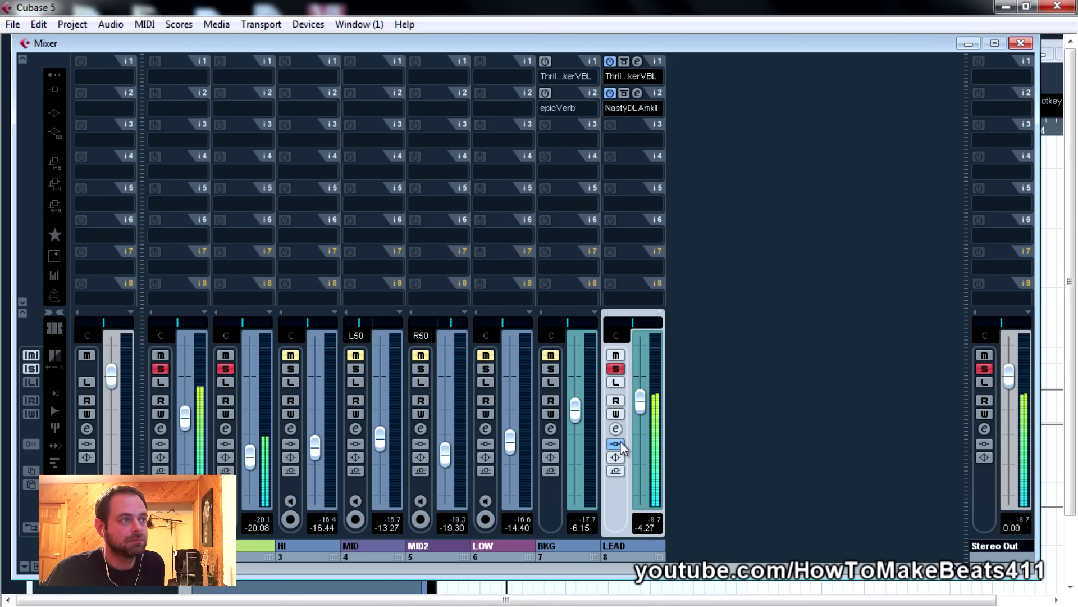
click(617, 445)
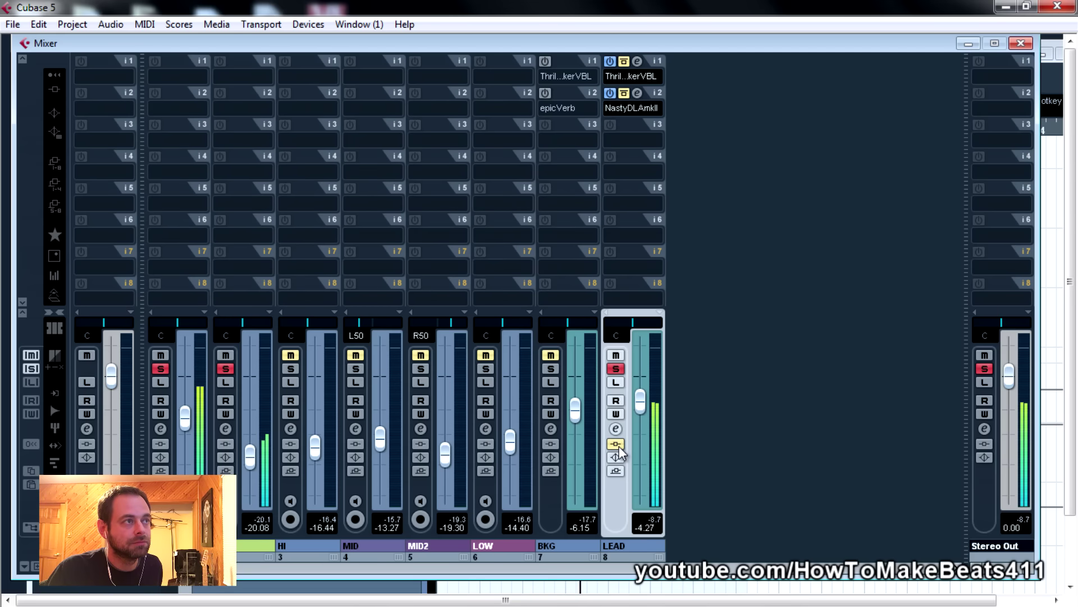
key(space)
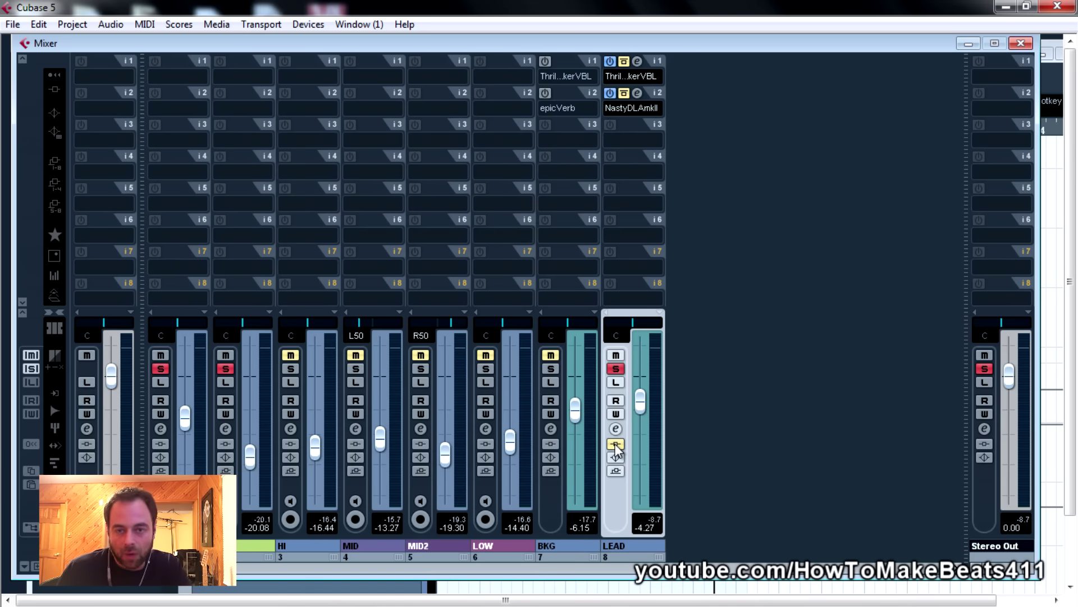
click(615, 444)
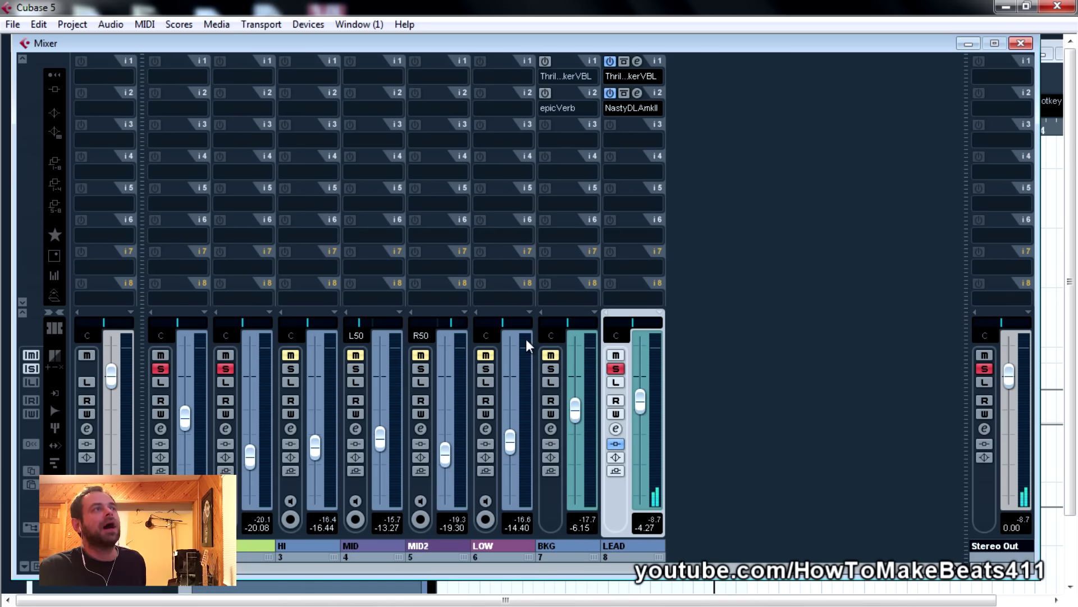
Open BKG's ThrillseekerVBL editor and unsolo the LEAD channel.
click(572, 61)
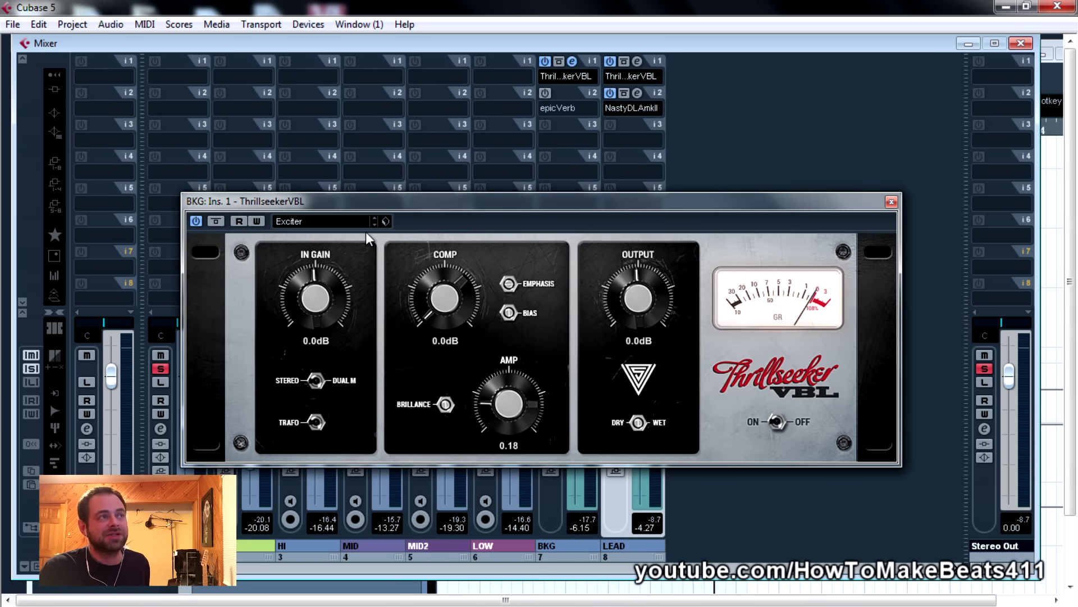
drag(847, 202, 491, 160)
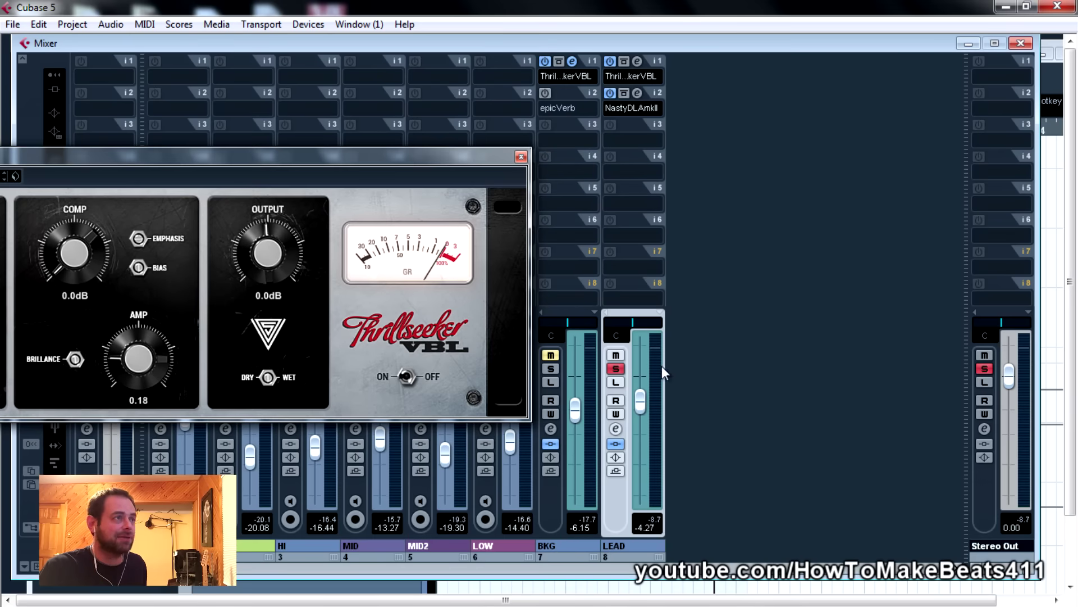
click(615, 368)
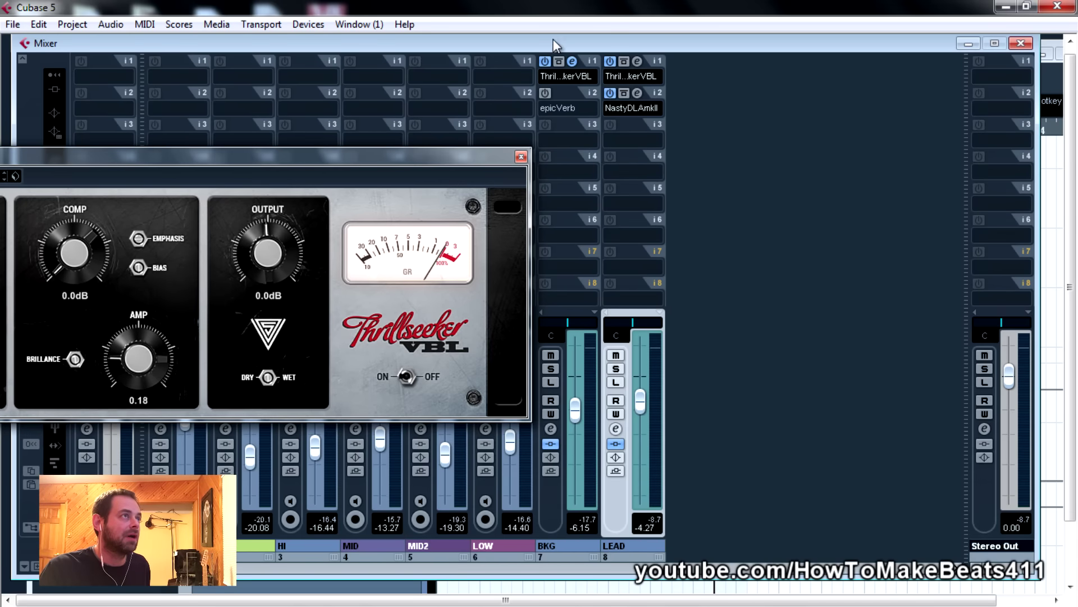
Switch off BKG's ThrillseekerVBL insert and solo the BKG group.
drag(449, 154, 754, 219)
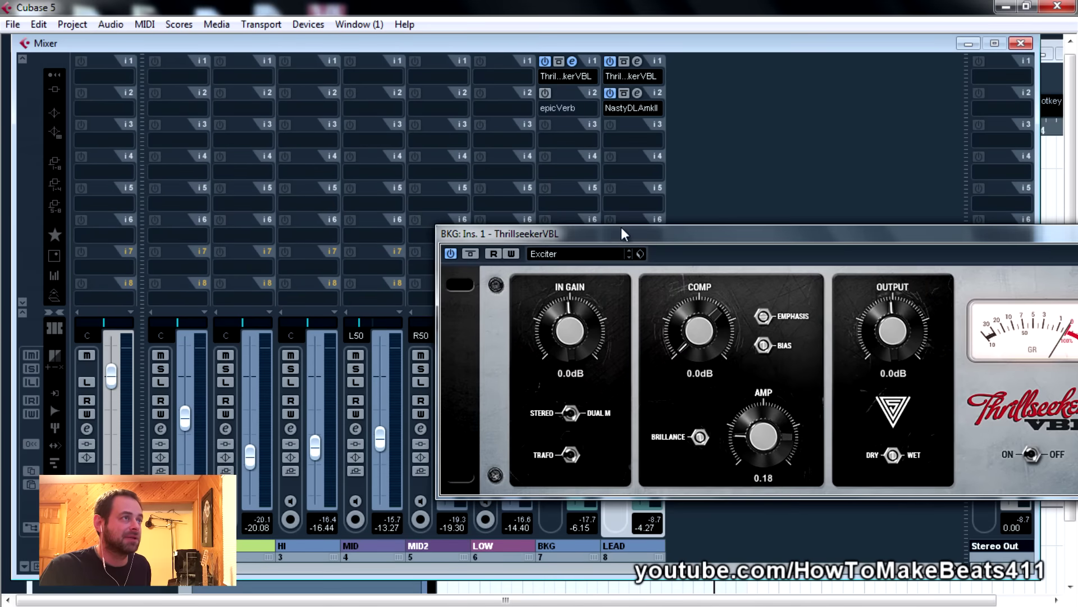
drag(621, 234, 797, 95)
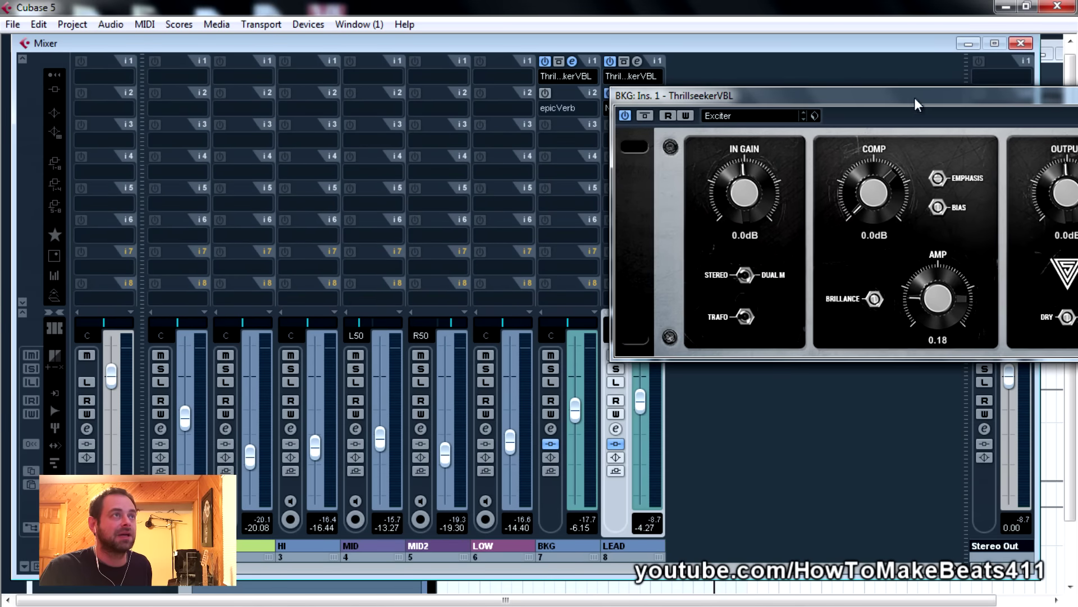
drag(914, 98, 911, 109)
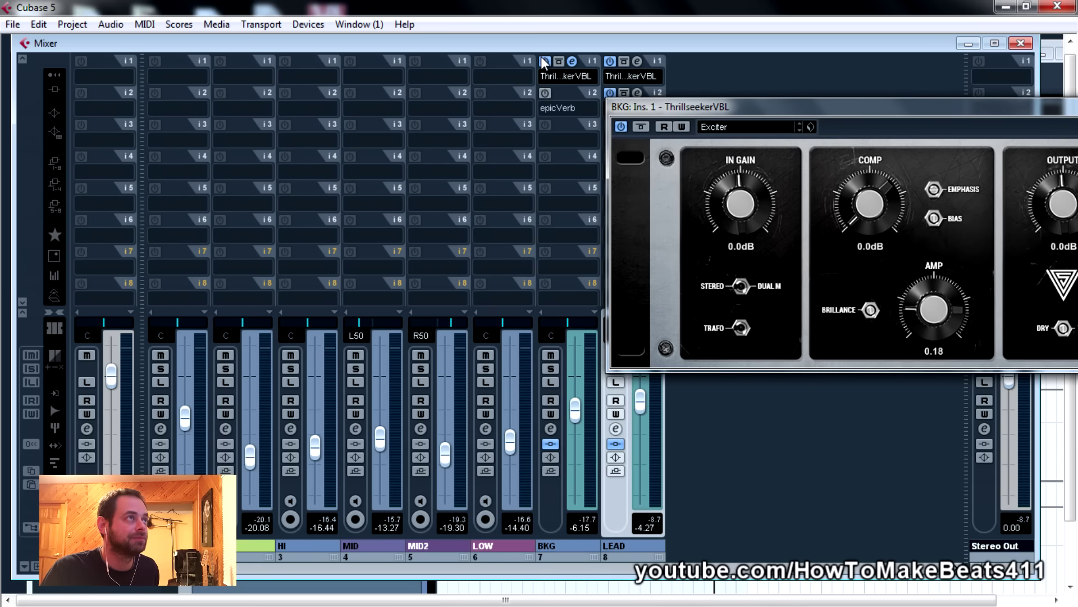
click(623, 127)
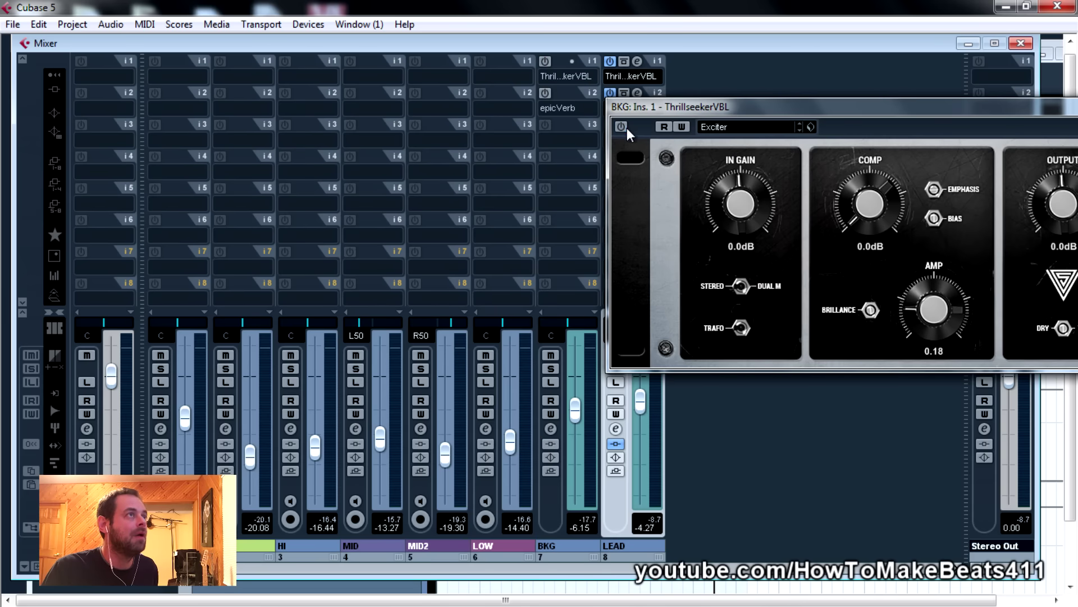
click(550, 369)
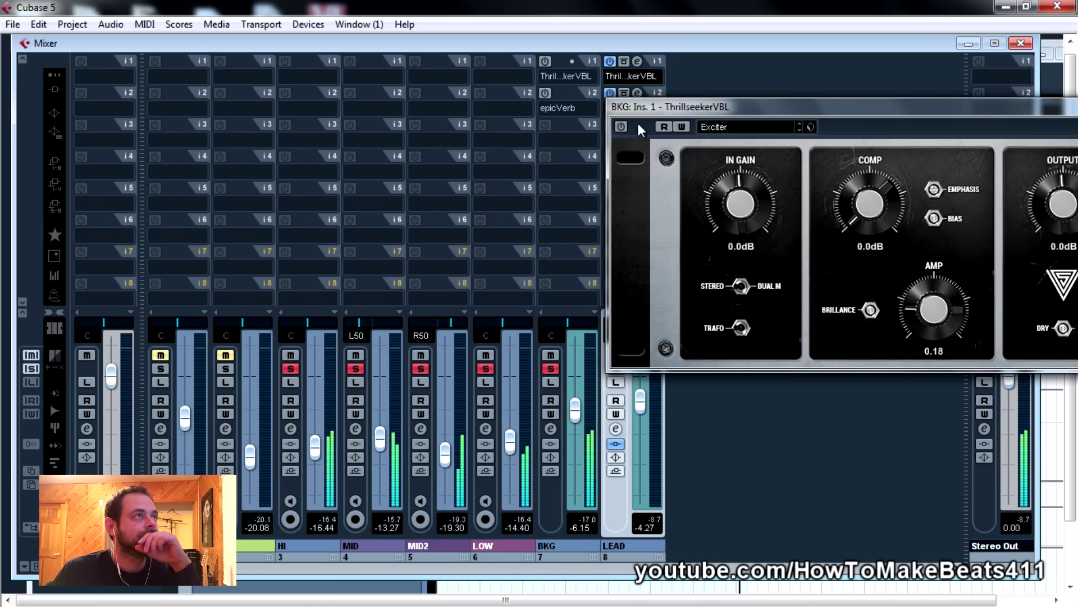
A/B BKG's ThrillseekerVBL Exciter on the soloed harmonies, leaving it switched on.
drag(658, 119, 711, 241)
click(676, 247)
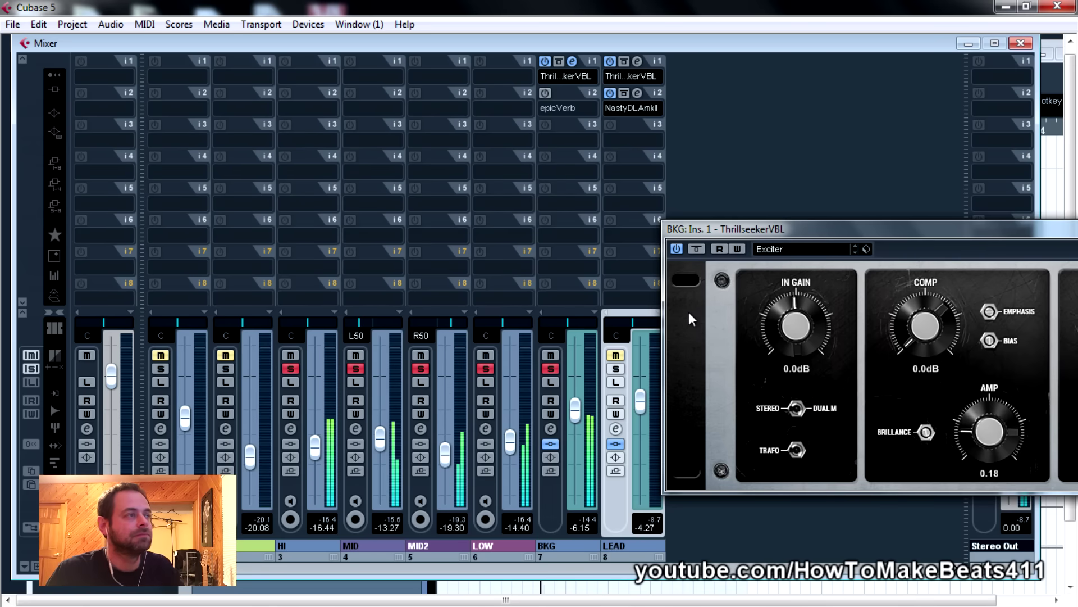
click(677, 250)
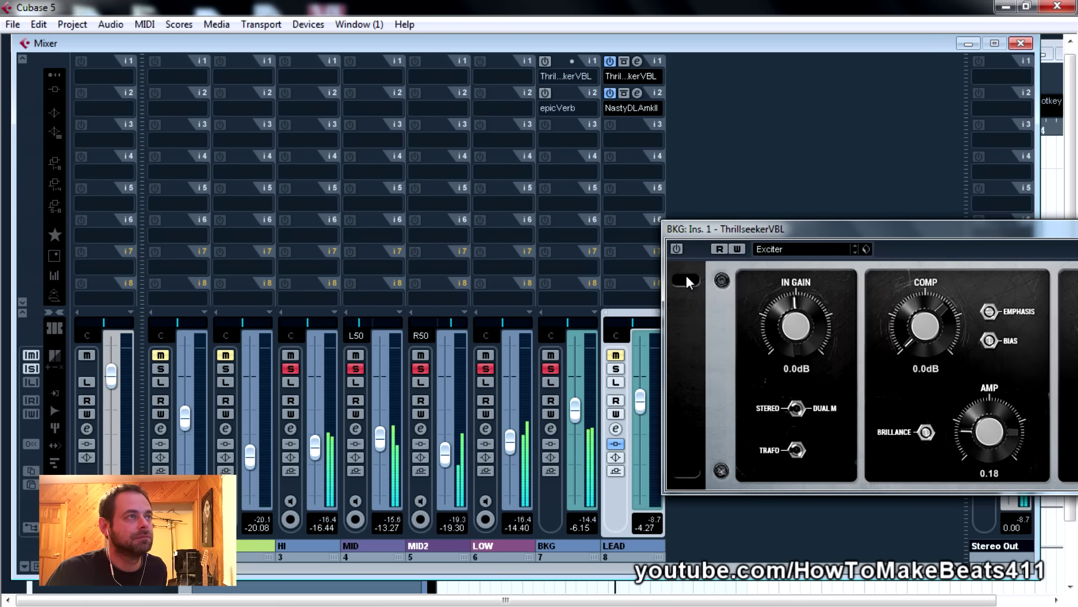
click(679, 248)
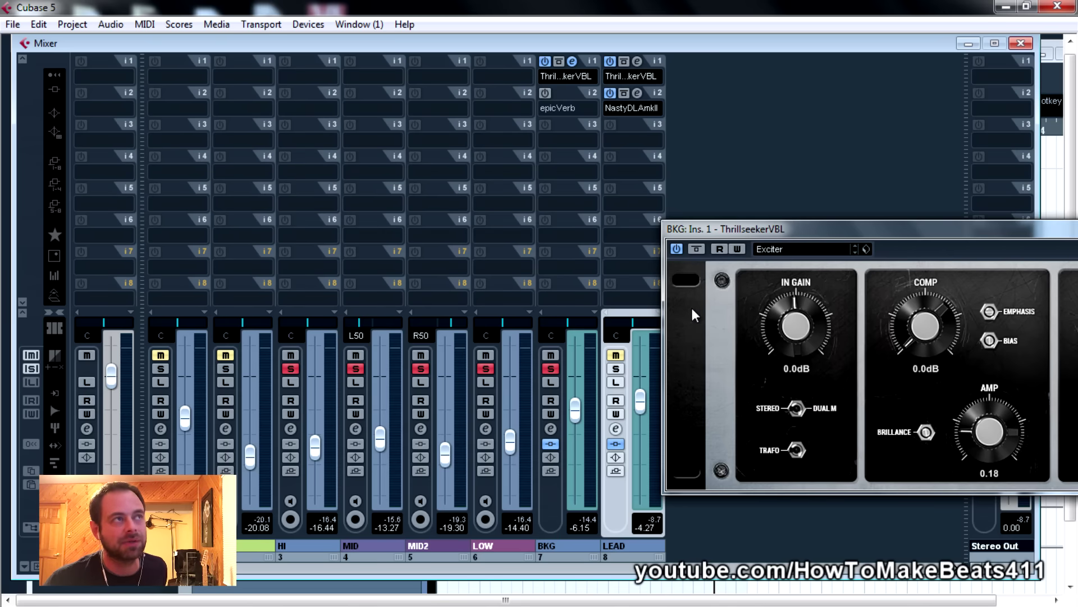
drag(706, 229, 693, 225)
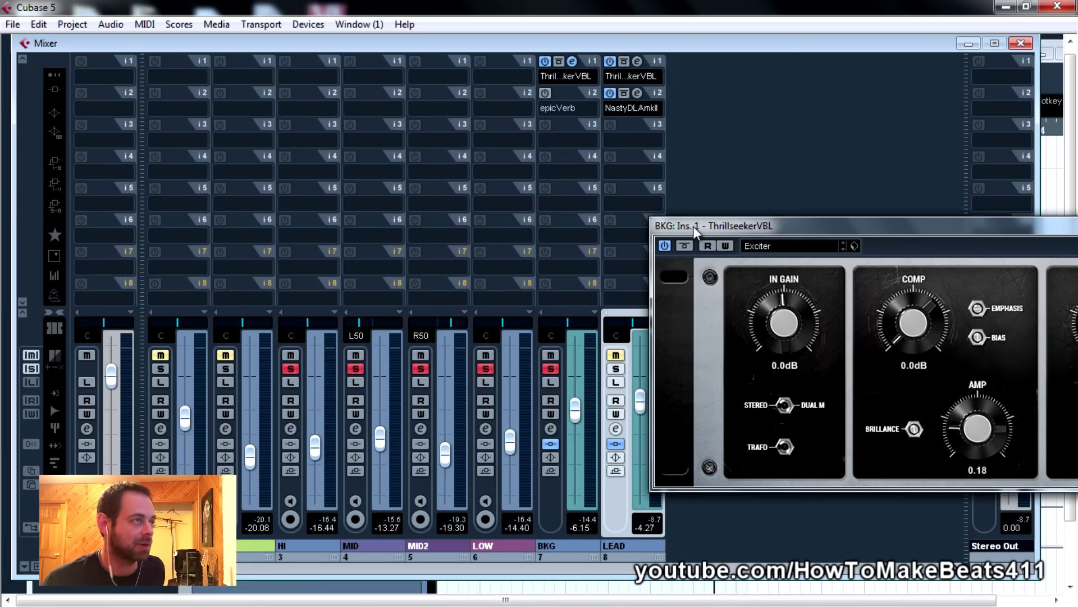
click(662, 246)
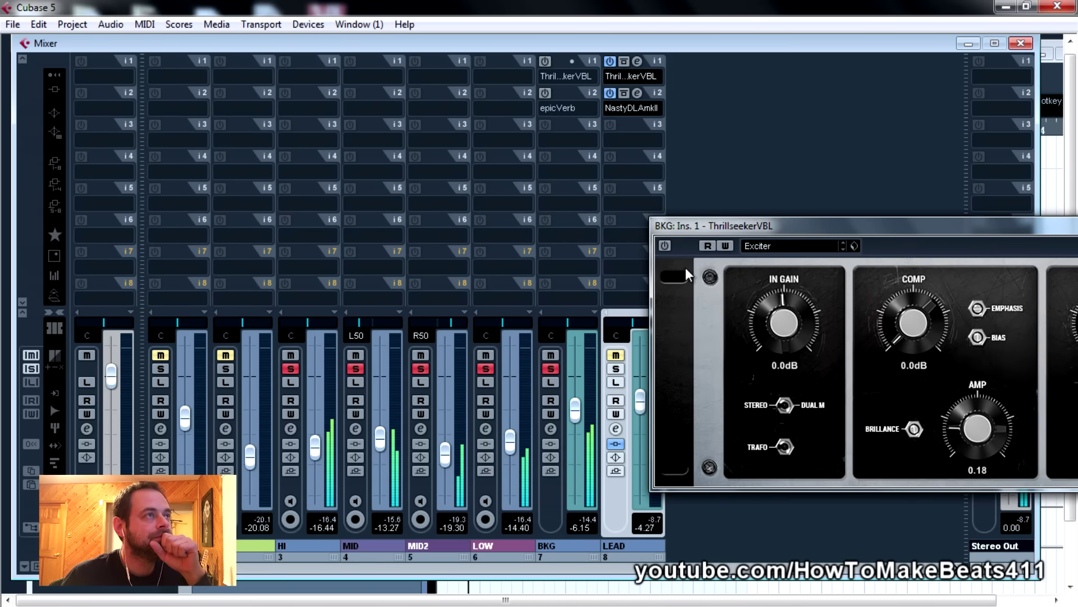
click(665, 245)
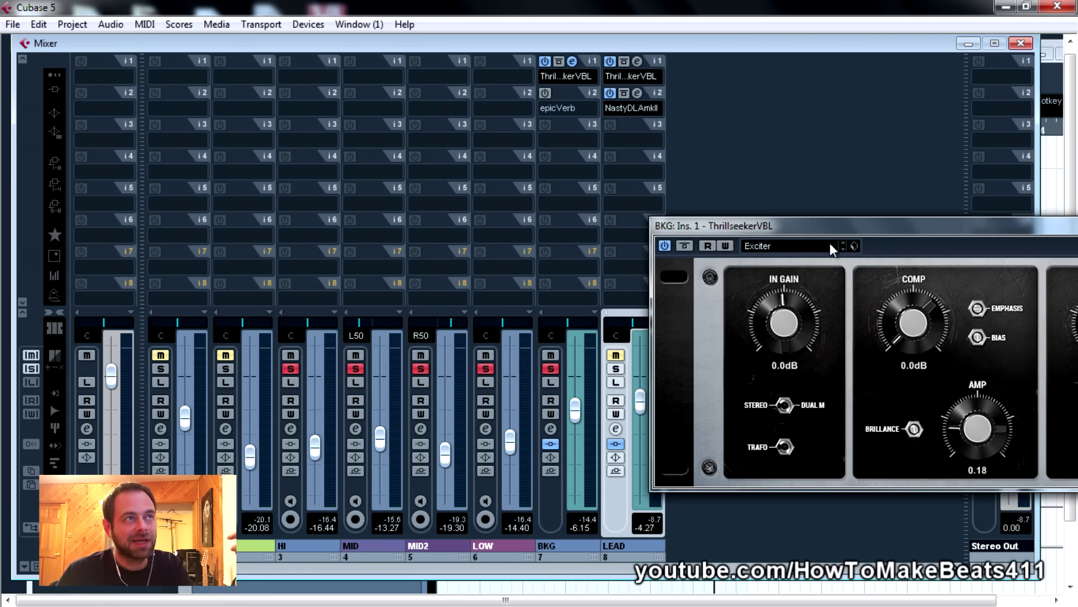
drag(713, 221, 221, 246)
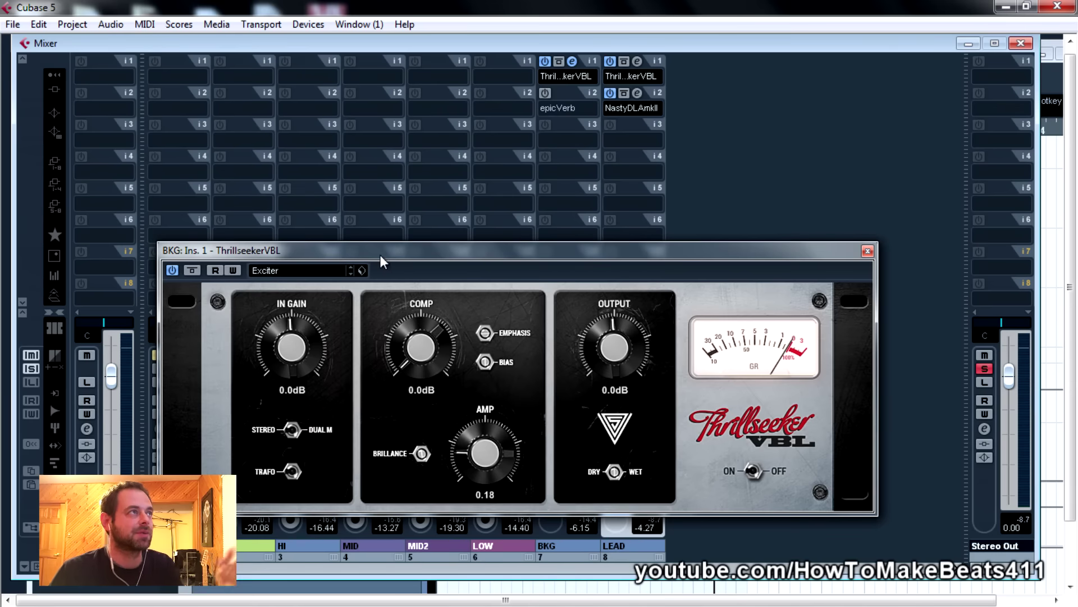
Close ThrillseekerVBL and bring up BKG's epicVerb window showing its default preset.
click(868, 251)
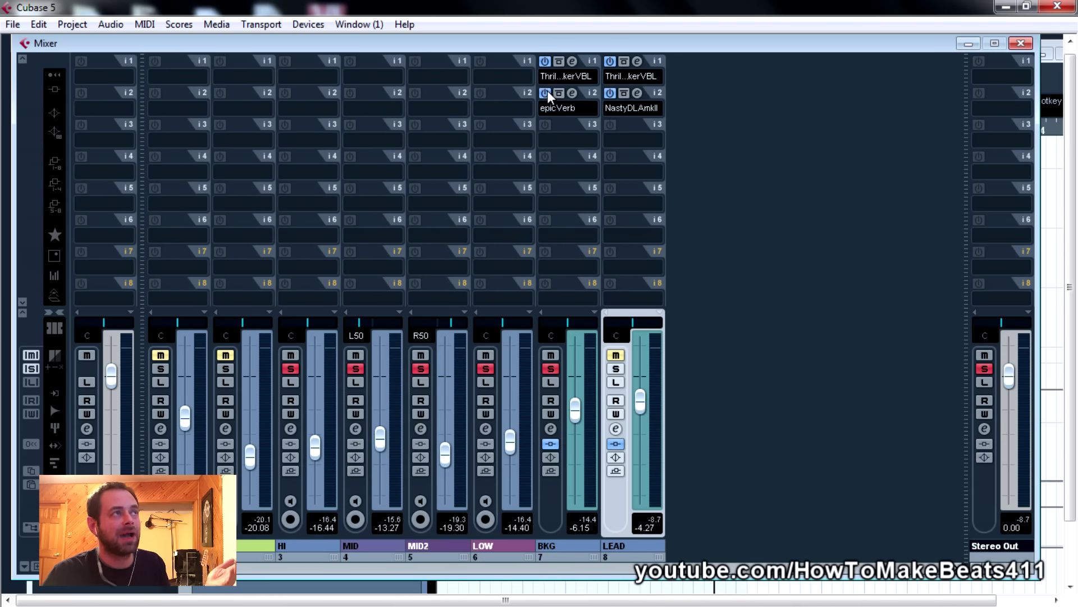
click(572, 92)
drag(581, 165, 827, 310)
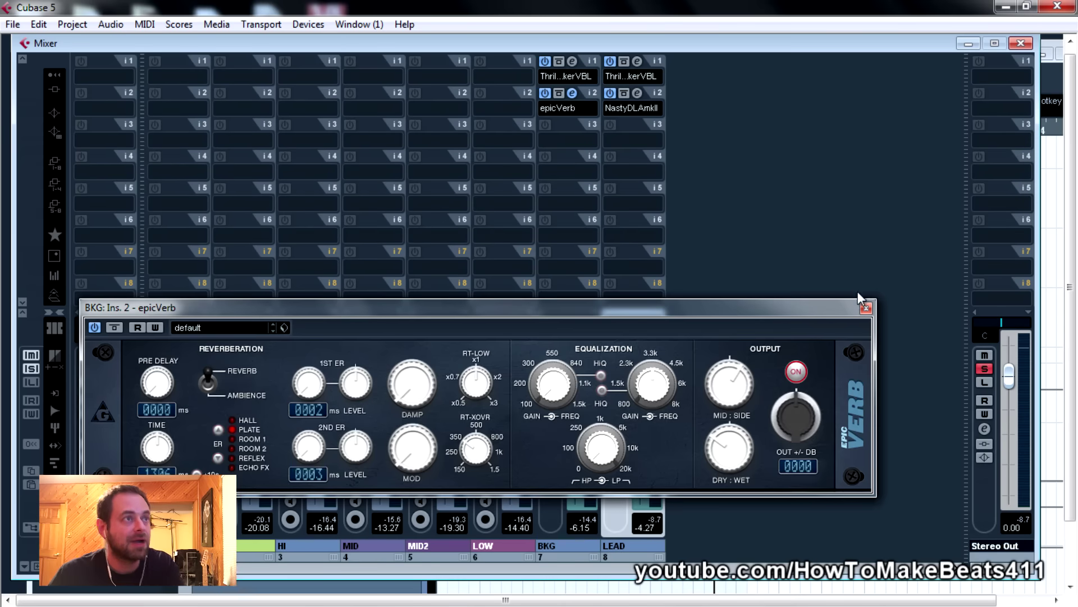
drag(839, 311, 767, 276)
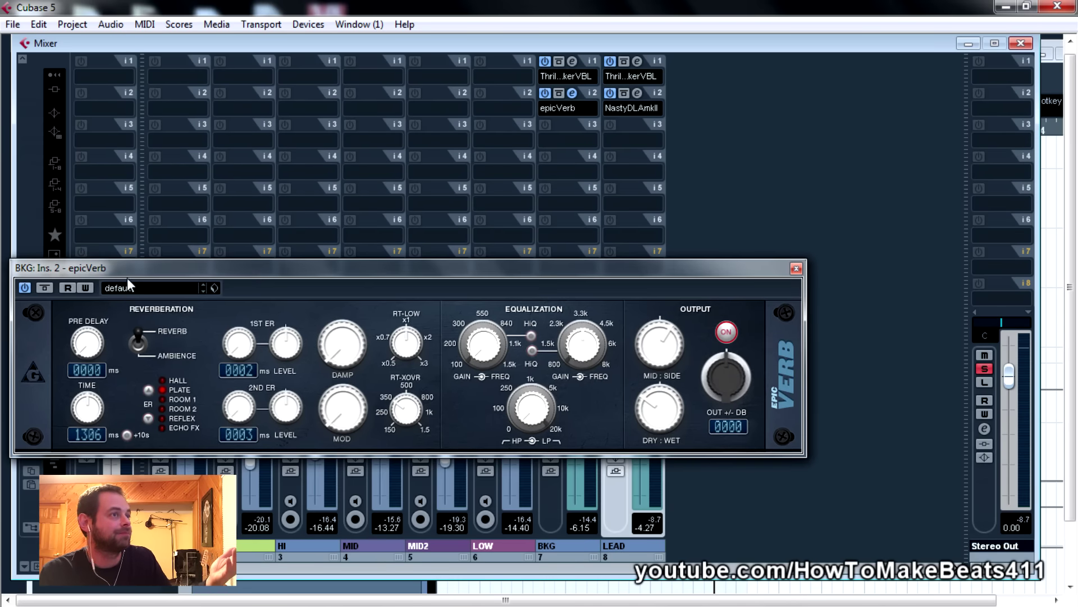
drag(127, 277, 201, 215)
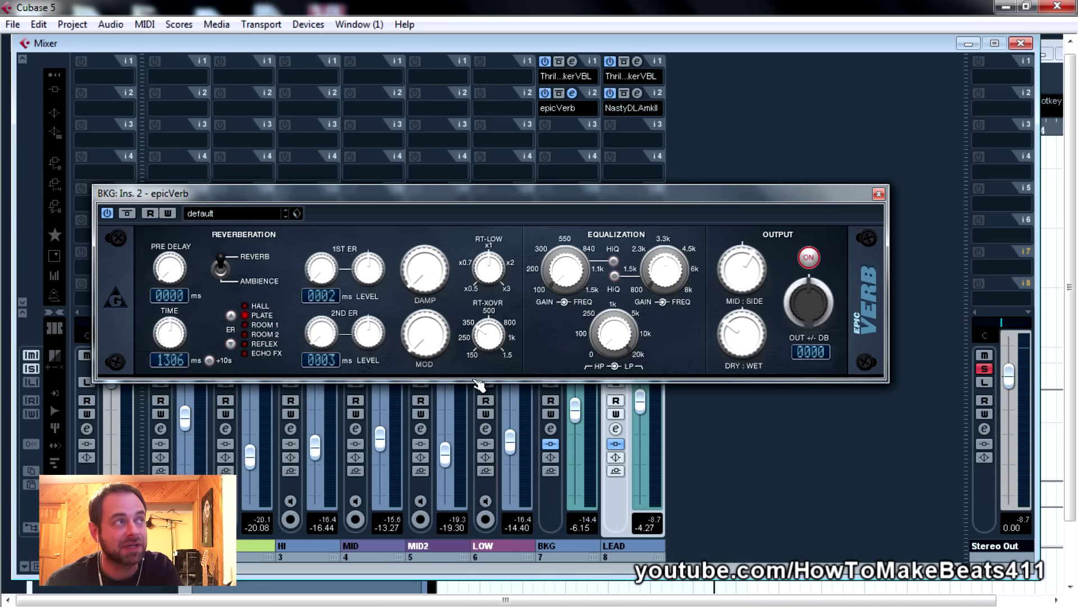
drag(612, 201, 81, 281)
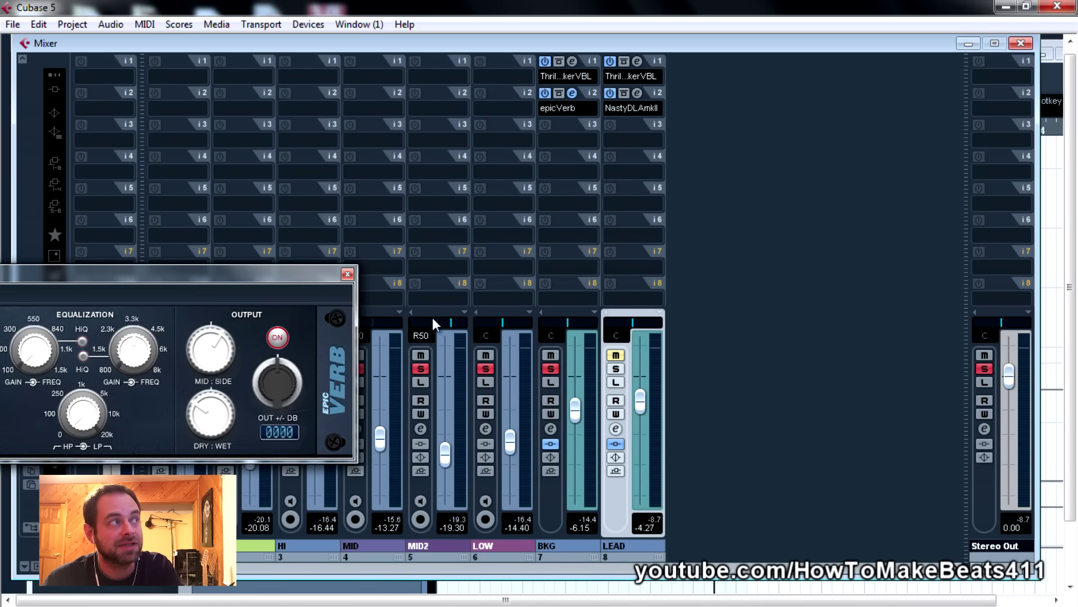
drag(306, 277, 267, 288)
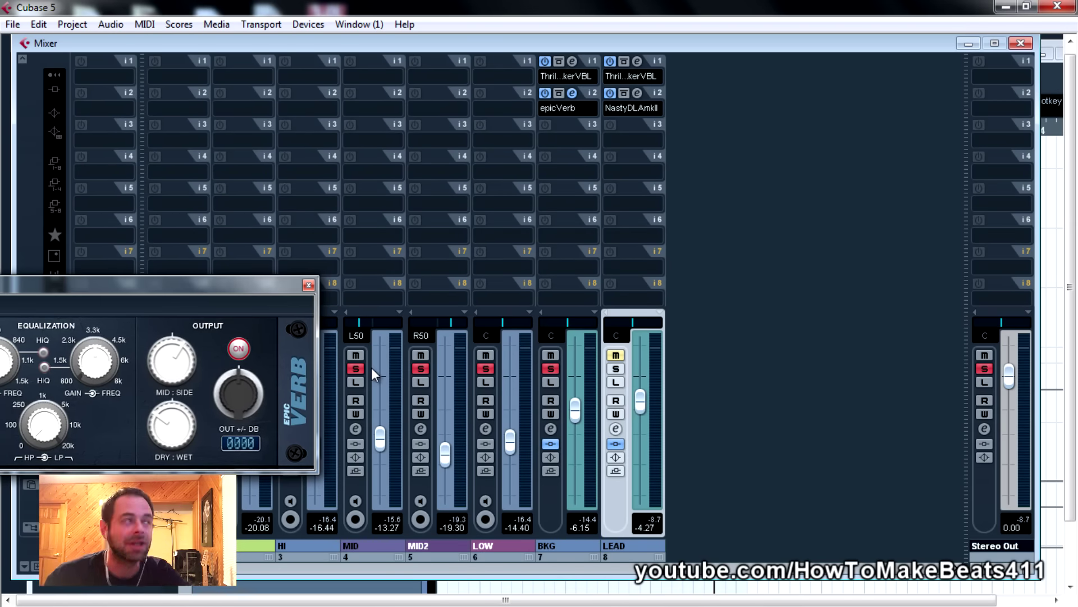
drag(197, 284, 672, 164)
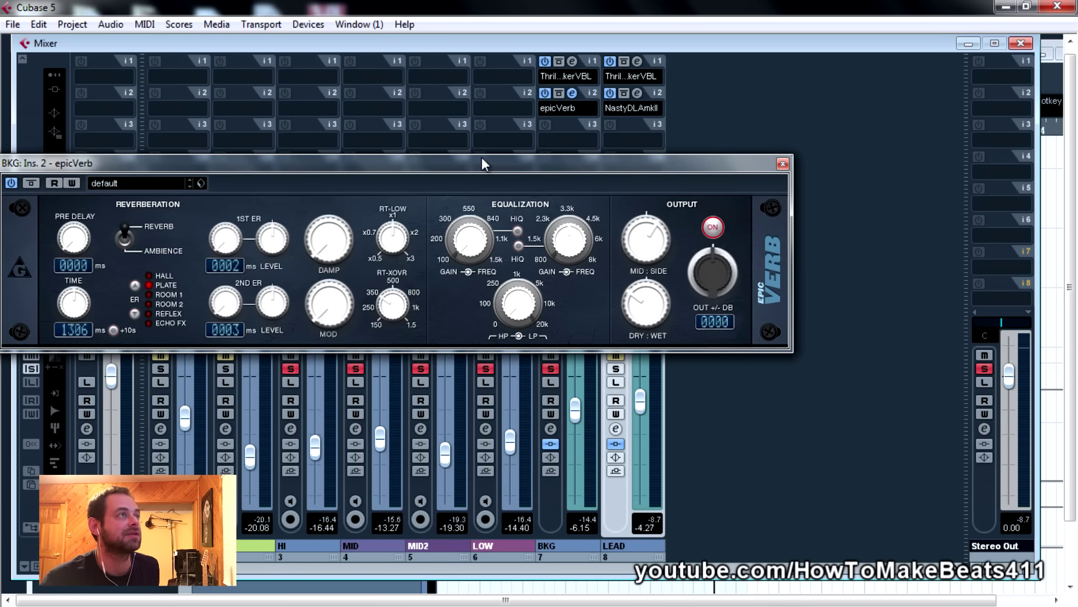
drag(482, 164, 465, 182)
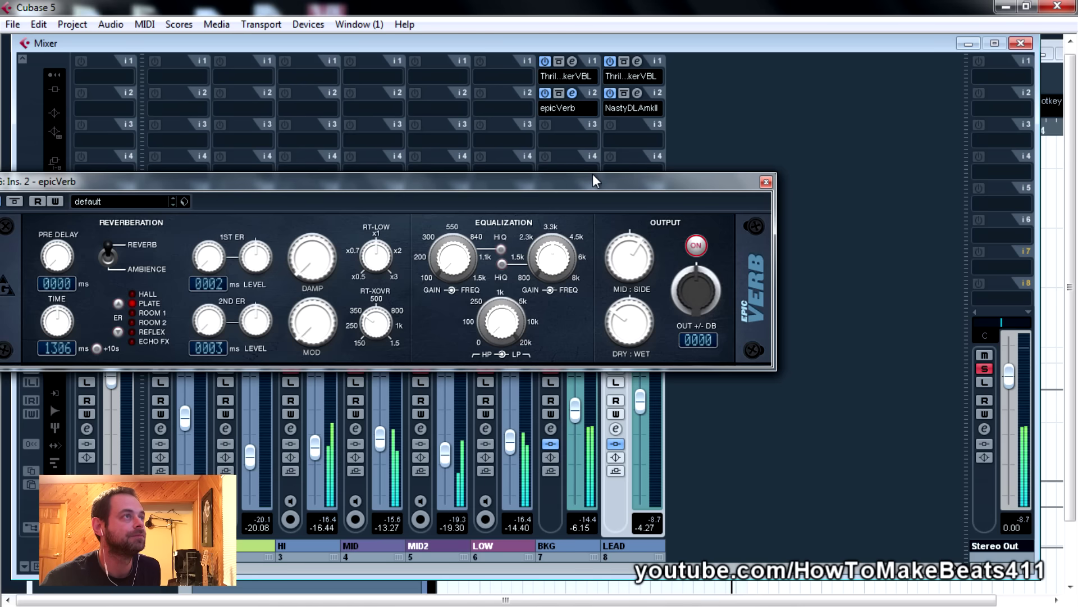
drag(596, 181, 406, 173)
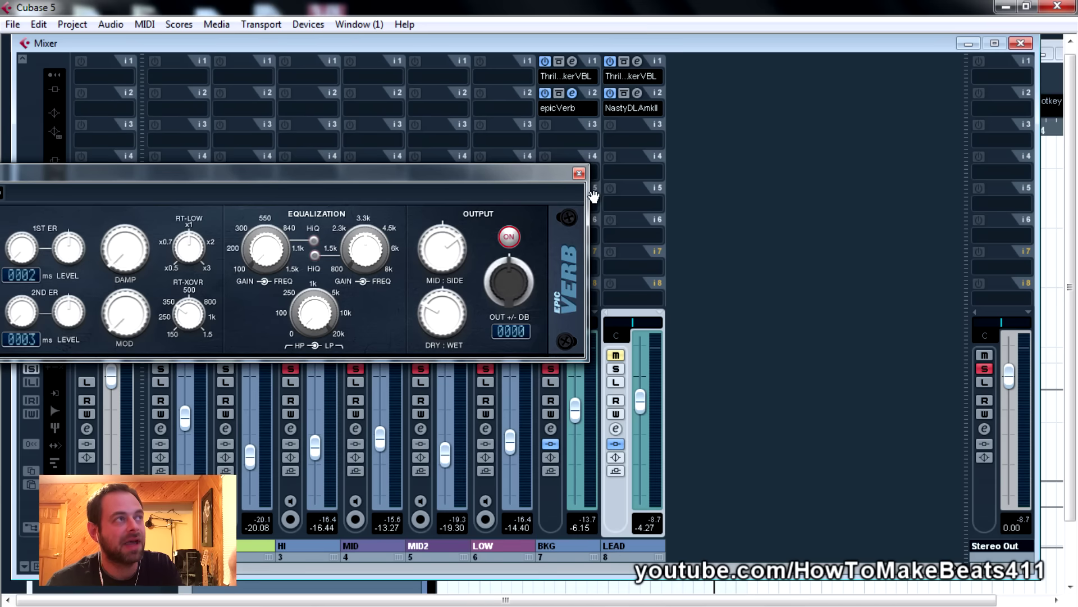
Close epicVerb, clear all mutes and solos, play the full mix, and lower LEAD to -4.81 dB.
click(579, 173)
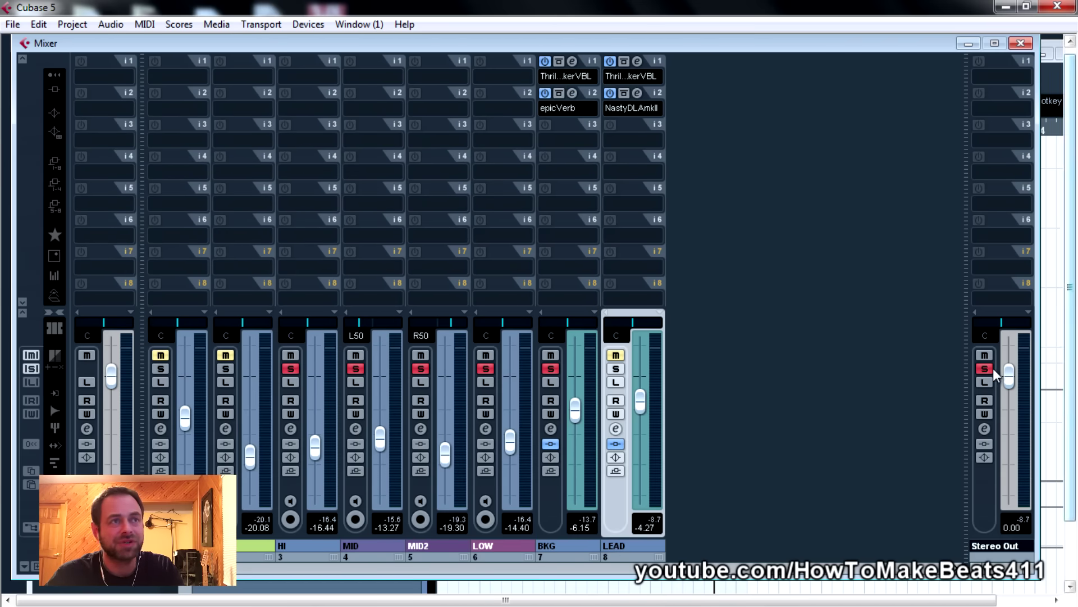
key(alt+m)
key(alt+s)
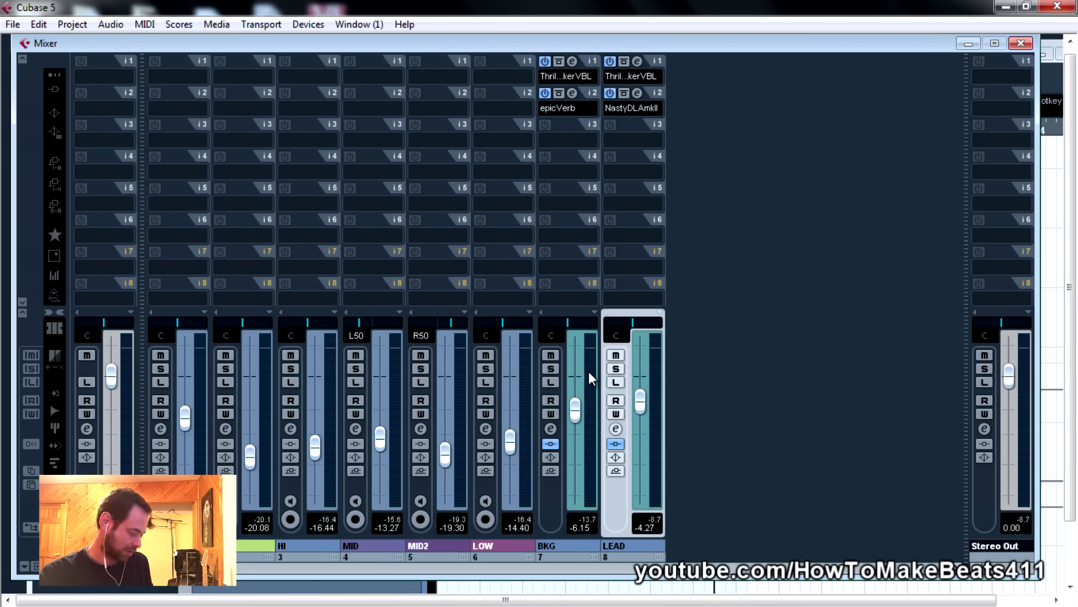
key(F3)
key(F3)
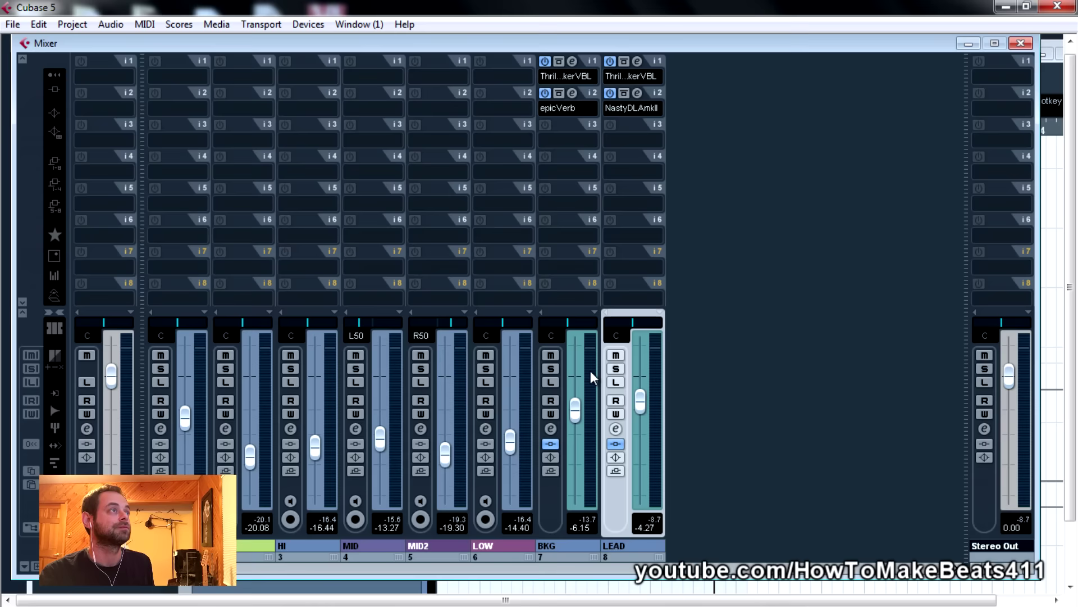
key(space)
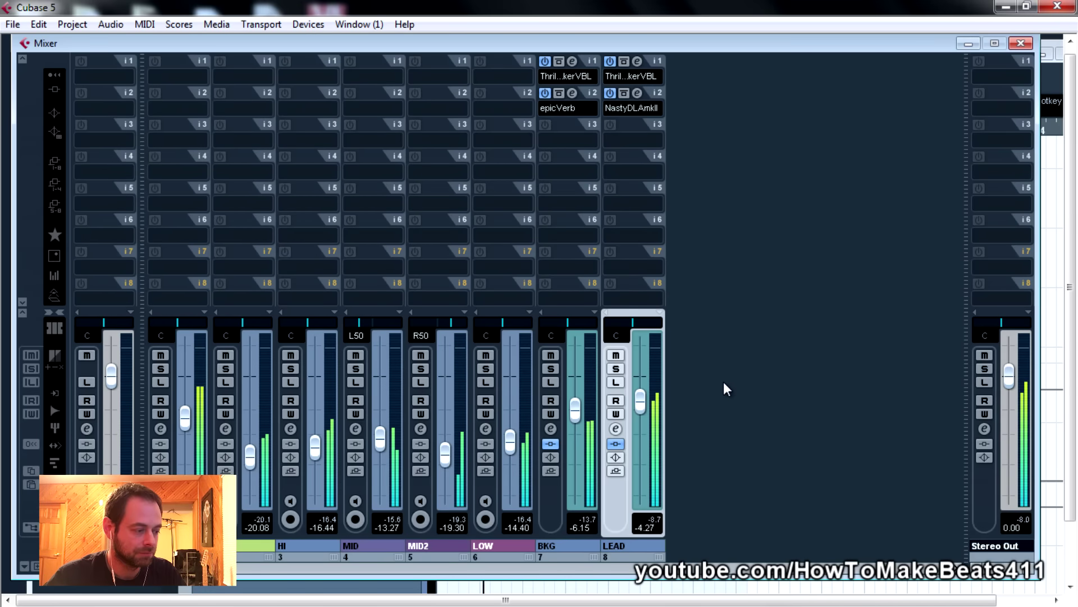
drag(643, 406, 639, 412)
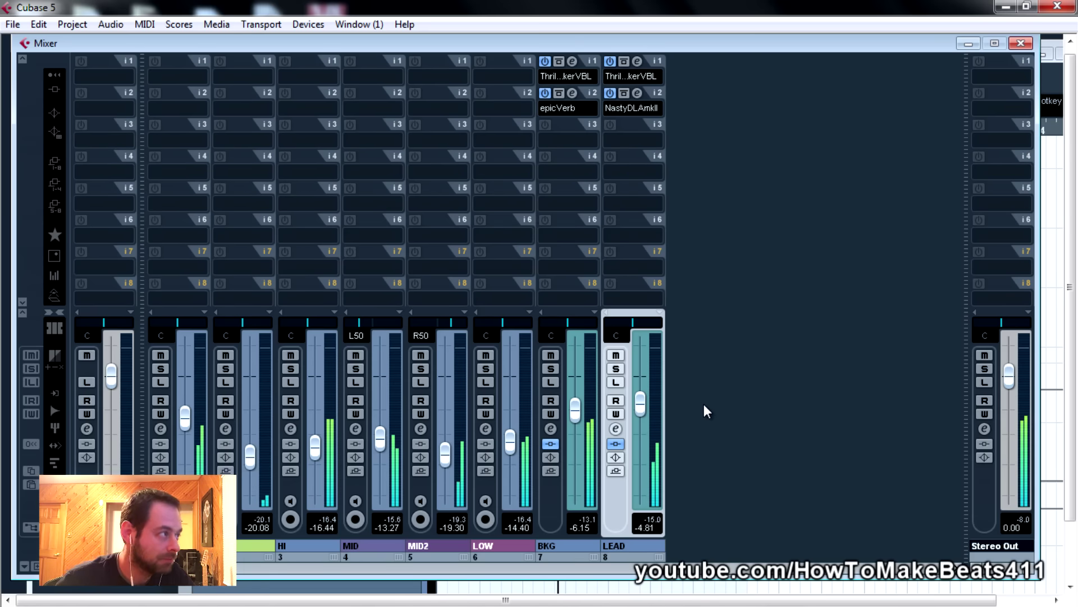